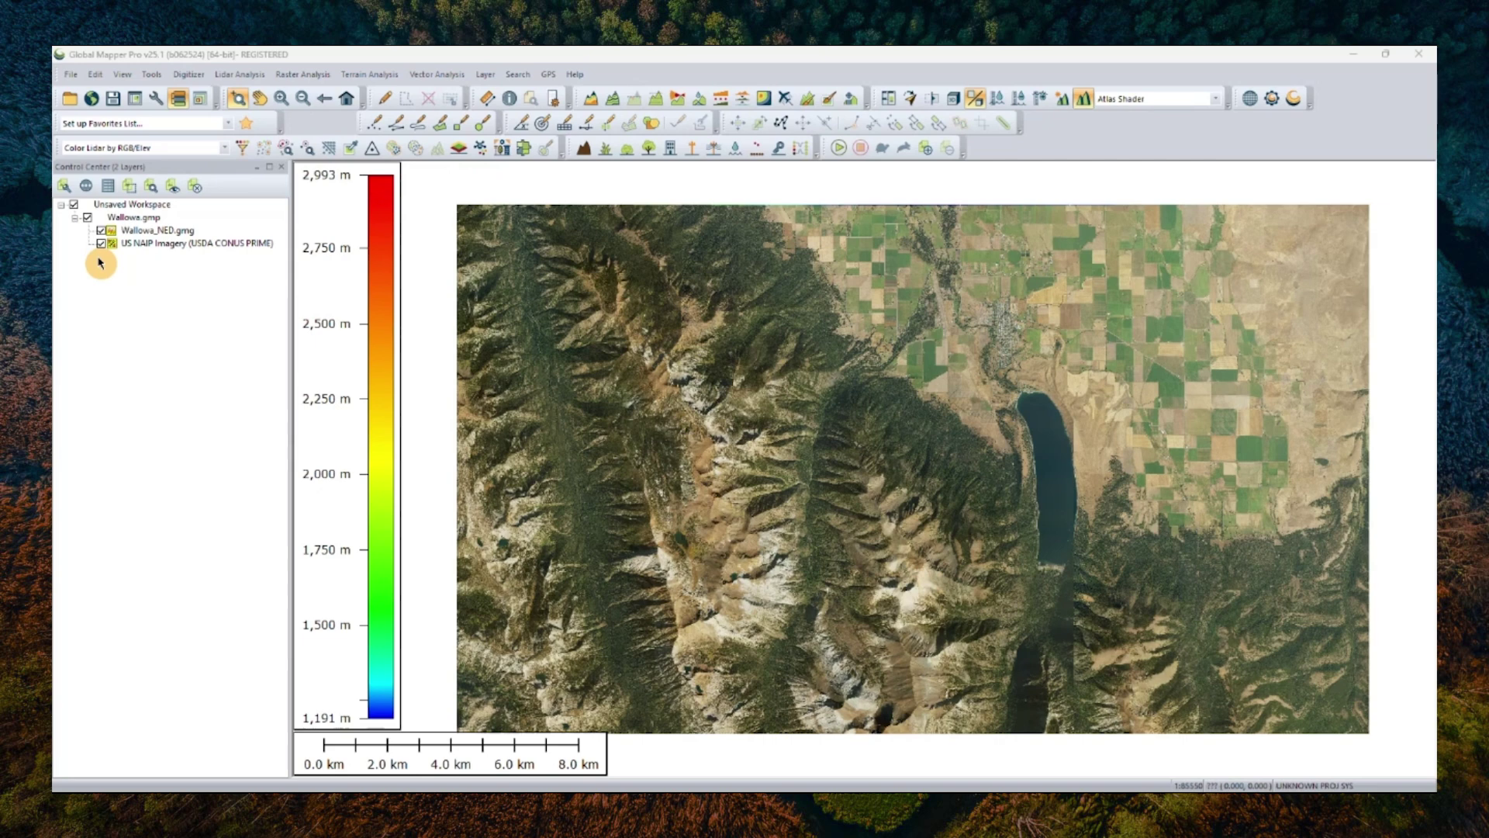
# Hide US NAIP Imagery to show the Wallowa_NED.gmg relief, zoom into the lake, then return to full extent.
pyautogui.click(140, 231)
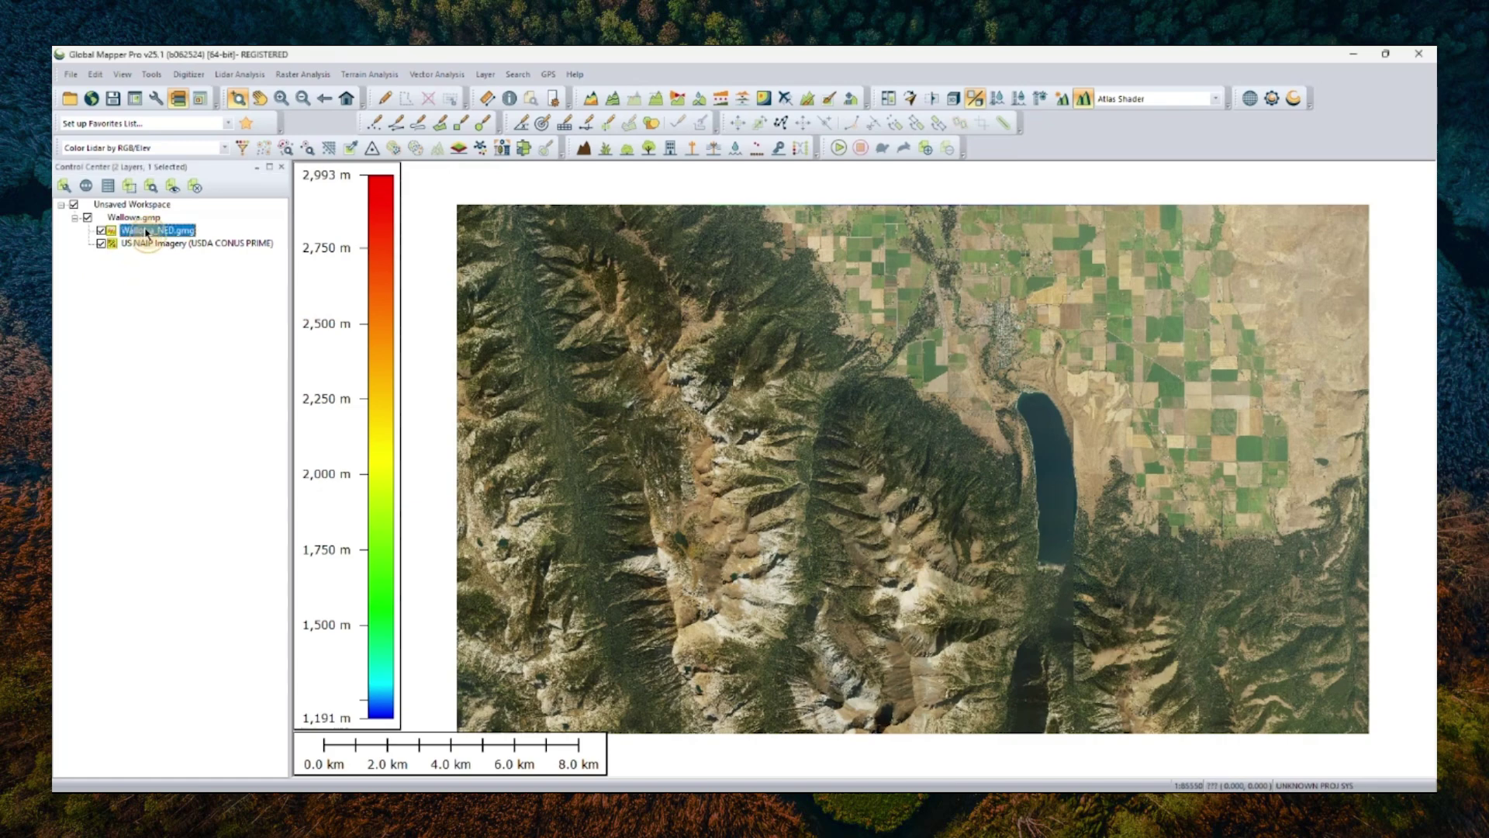
pyautogui.click(101, 243)
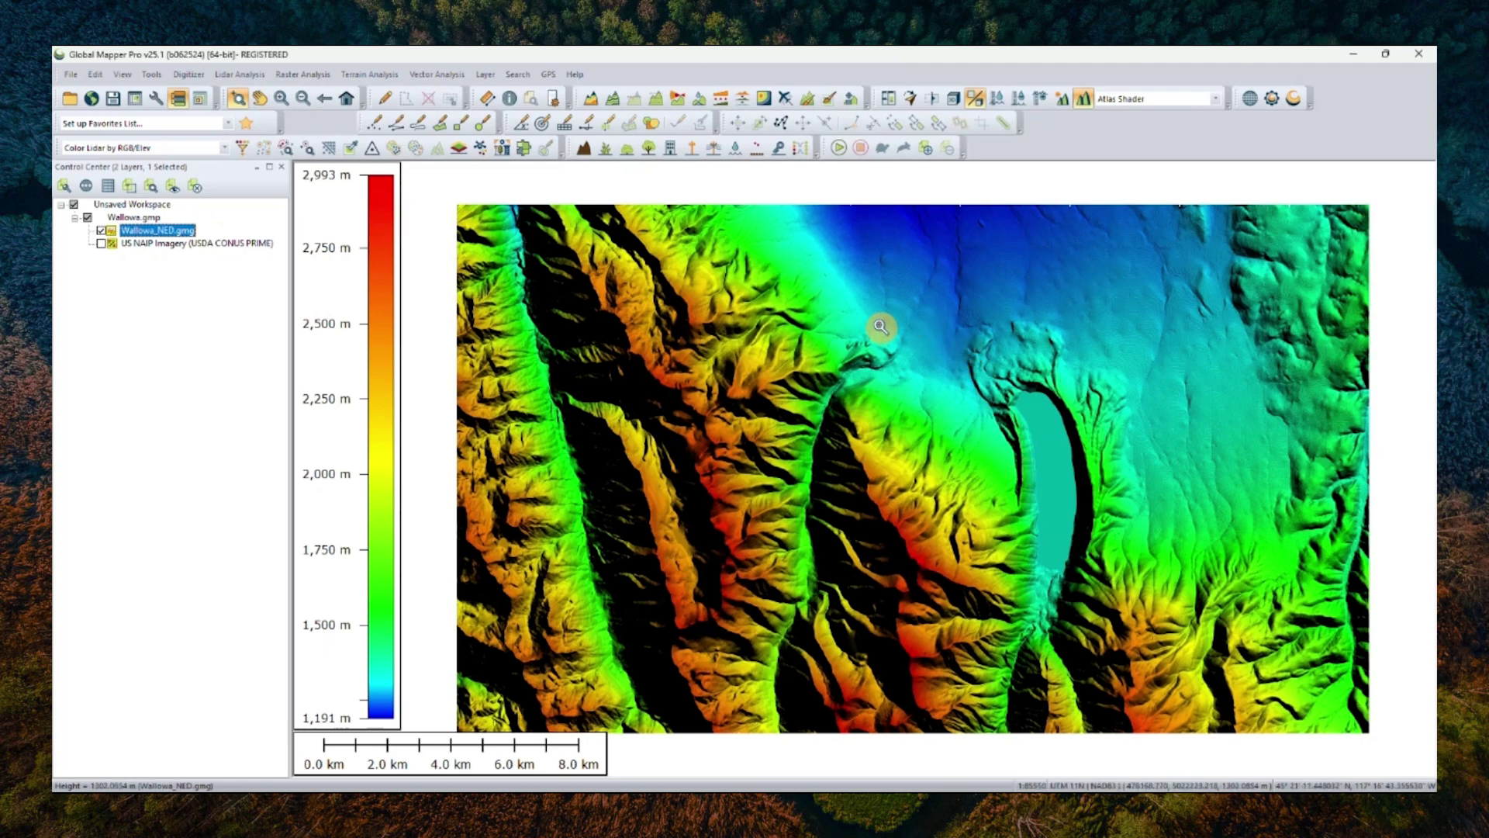
pyautogui.moveTo(878, 324); pyautogui.dragTo(1271, 686)
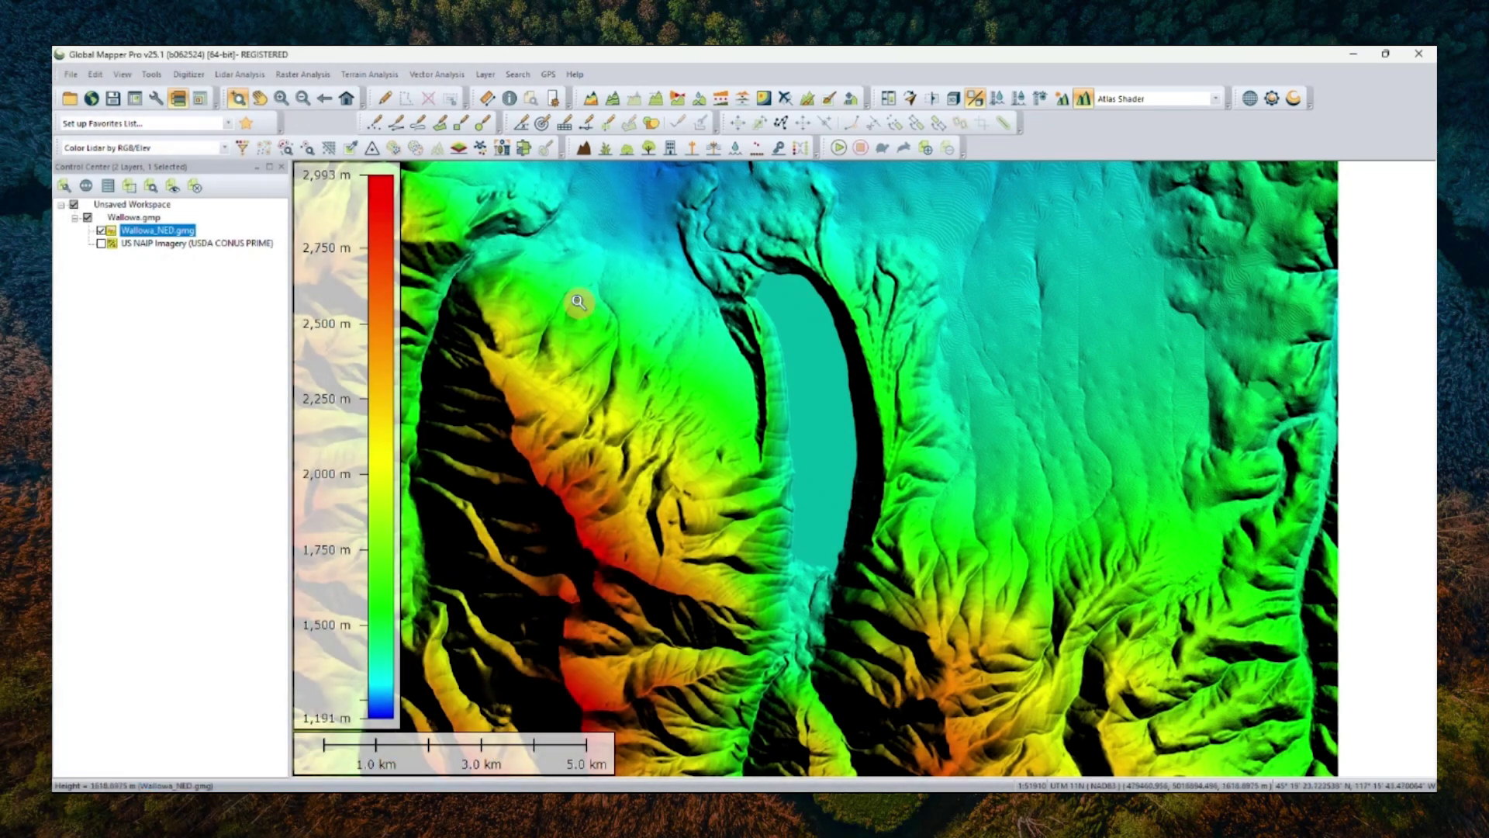
pyautogui.click(347, 98)
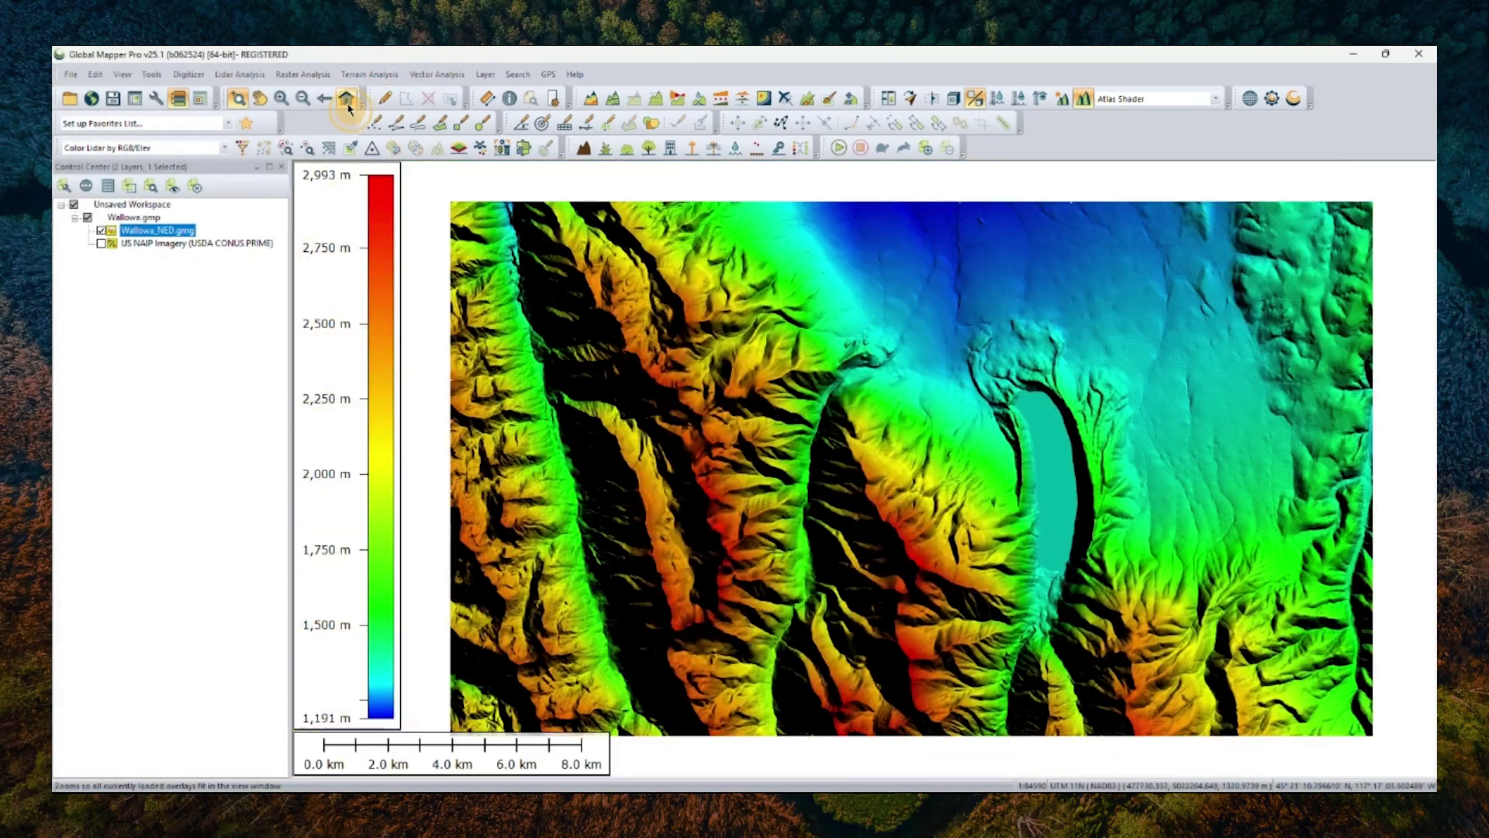
pyautogui.click(954, 98)
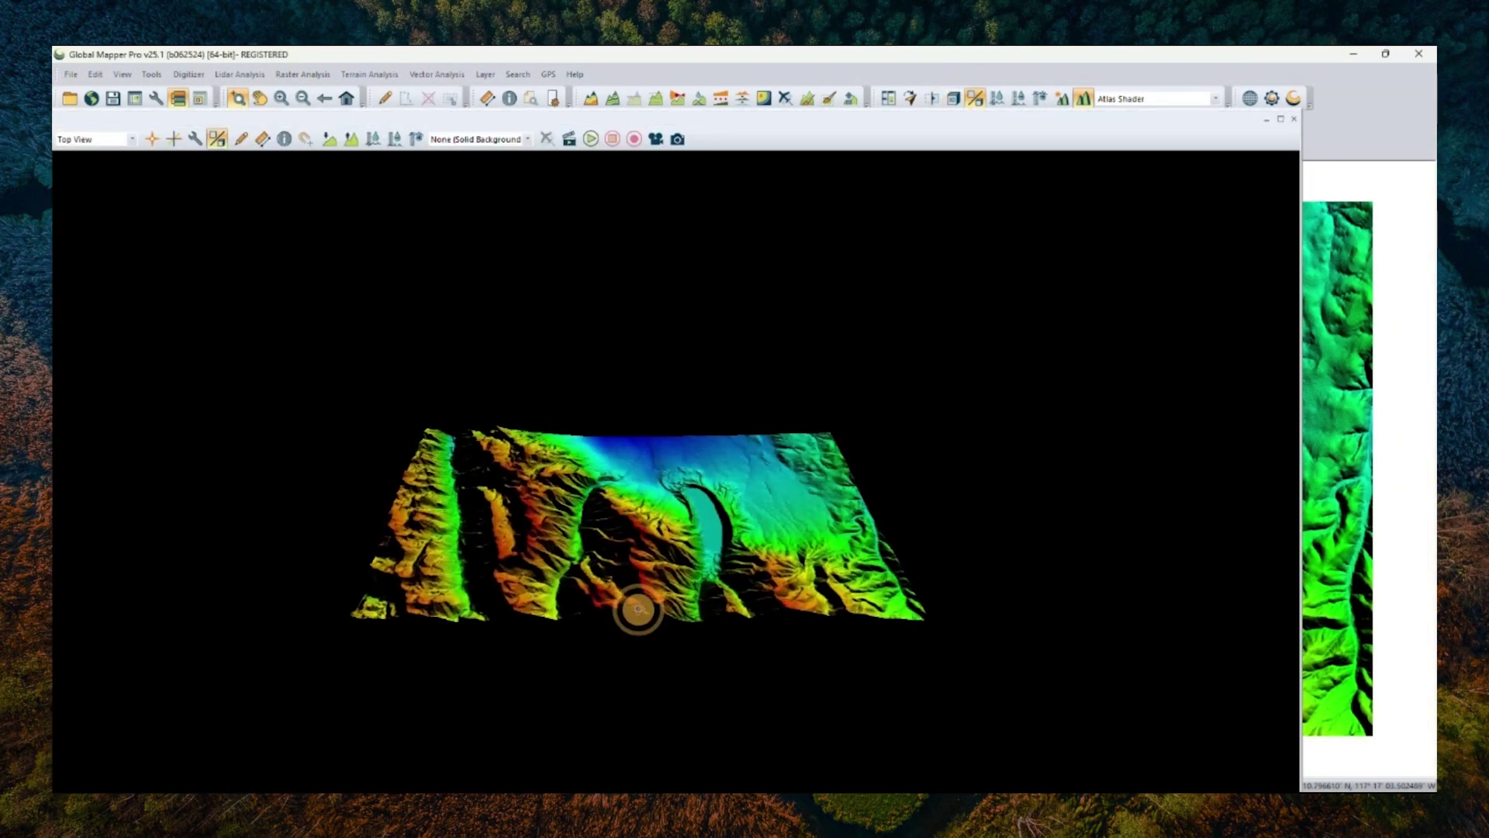
pyautogui.moveTo(638, 609); pyautogui.dragTo(1013, 462)
pyautogui.moveTo(554, 544); pyautogui.dragTo(831, 588)
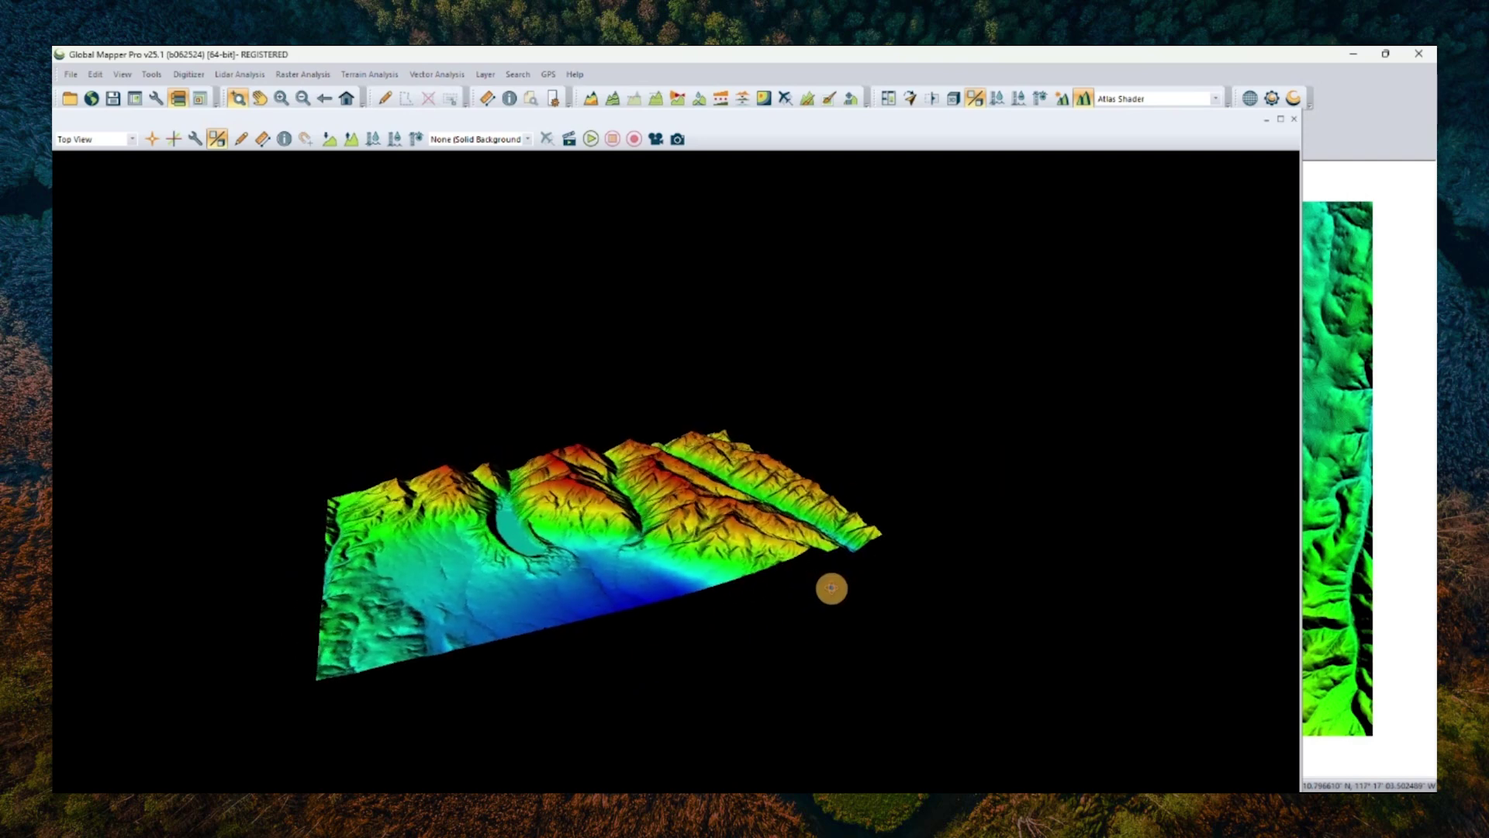
pyautogui.click(1294, 119)
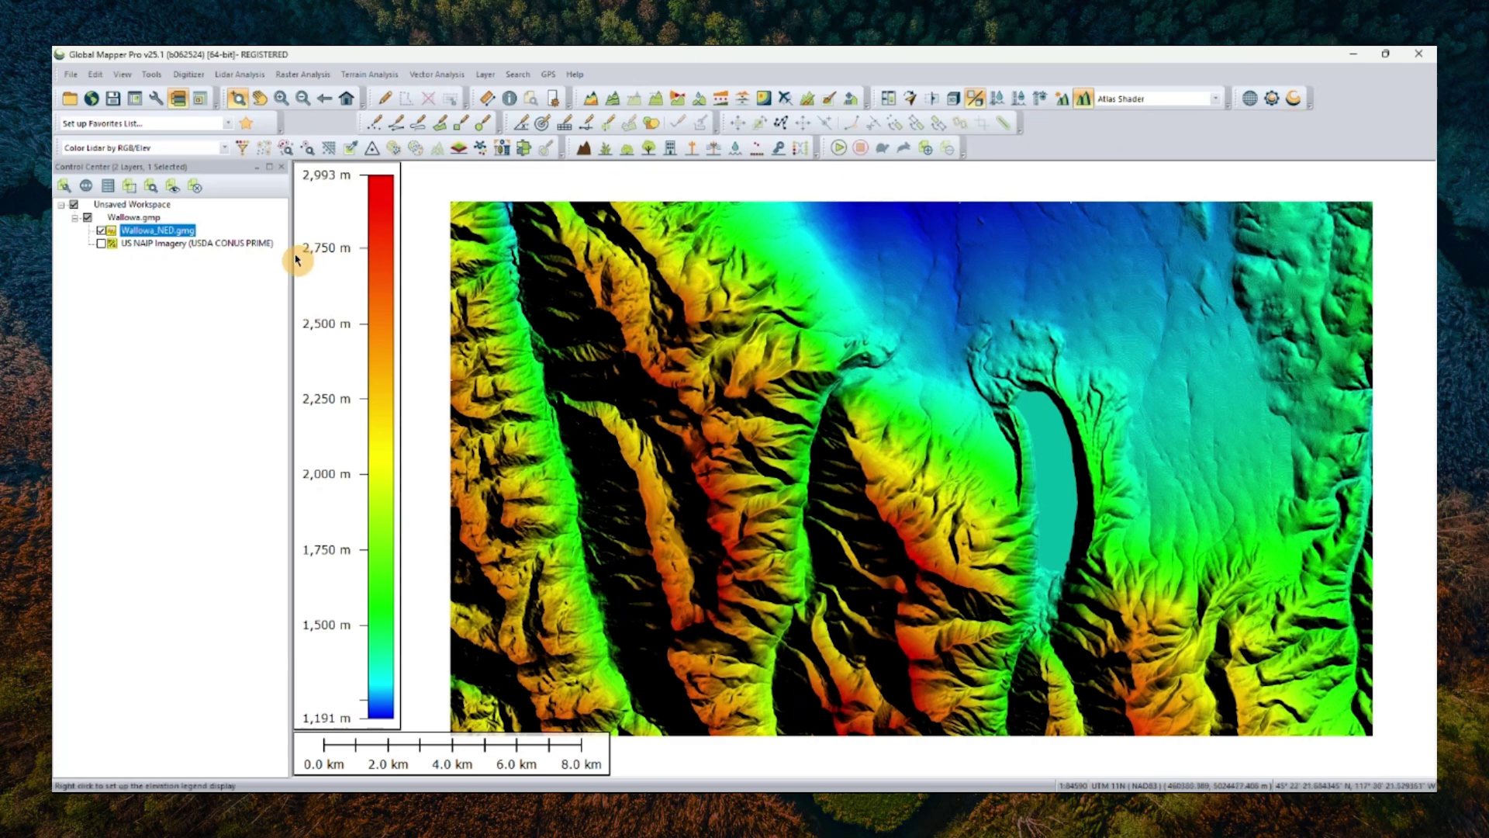
# Turn US NAIP Imagery back on and review its online source, keeping Restrict Source to Selected Bounds.
pyautogui.click(100, 244)
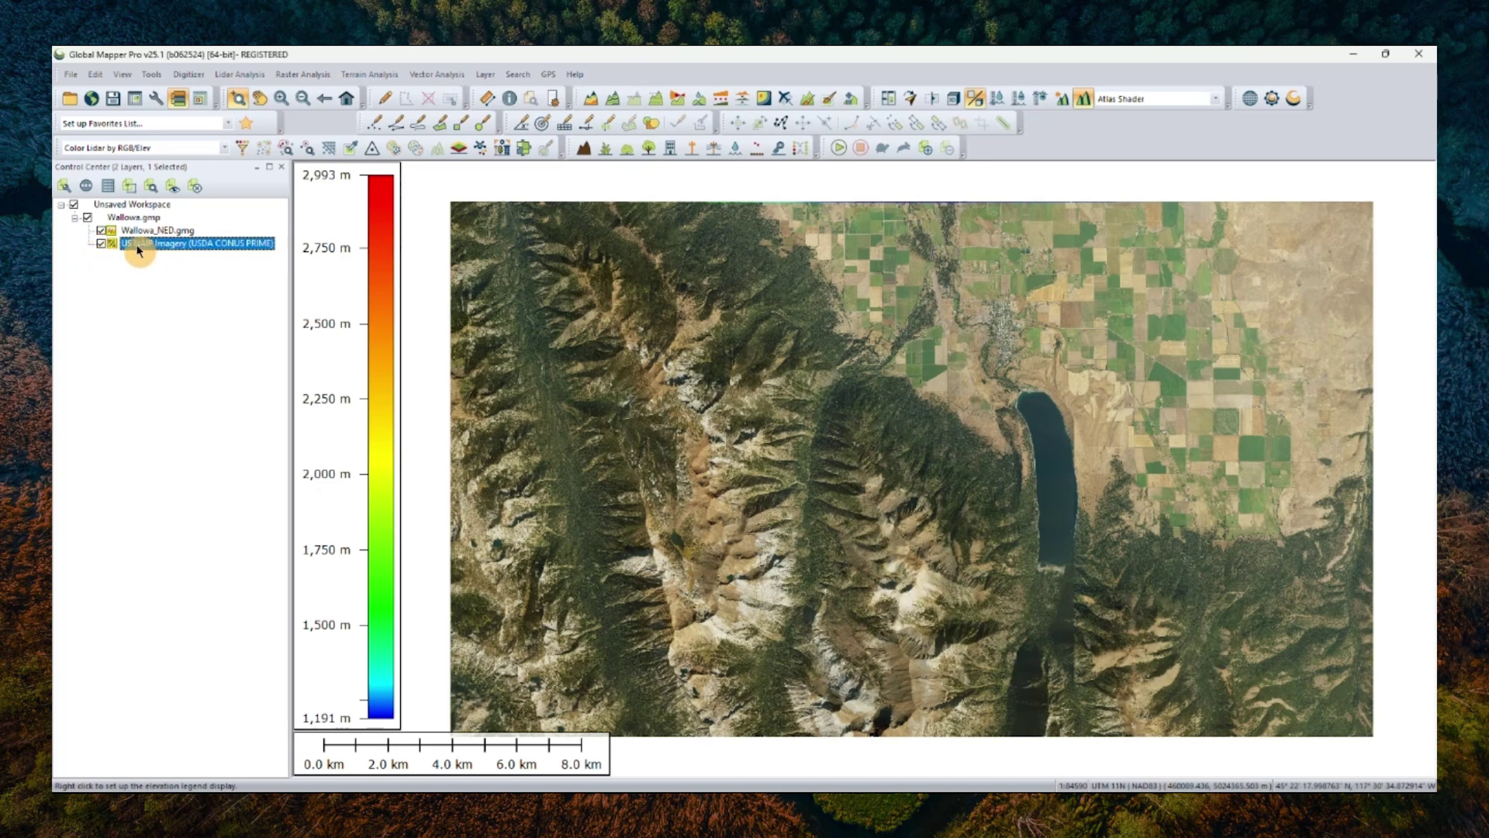
pyautogui.click(94, 102)
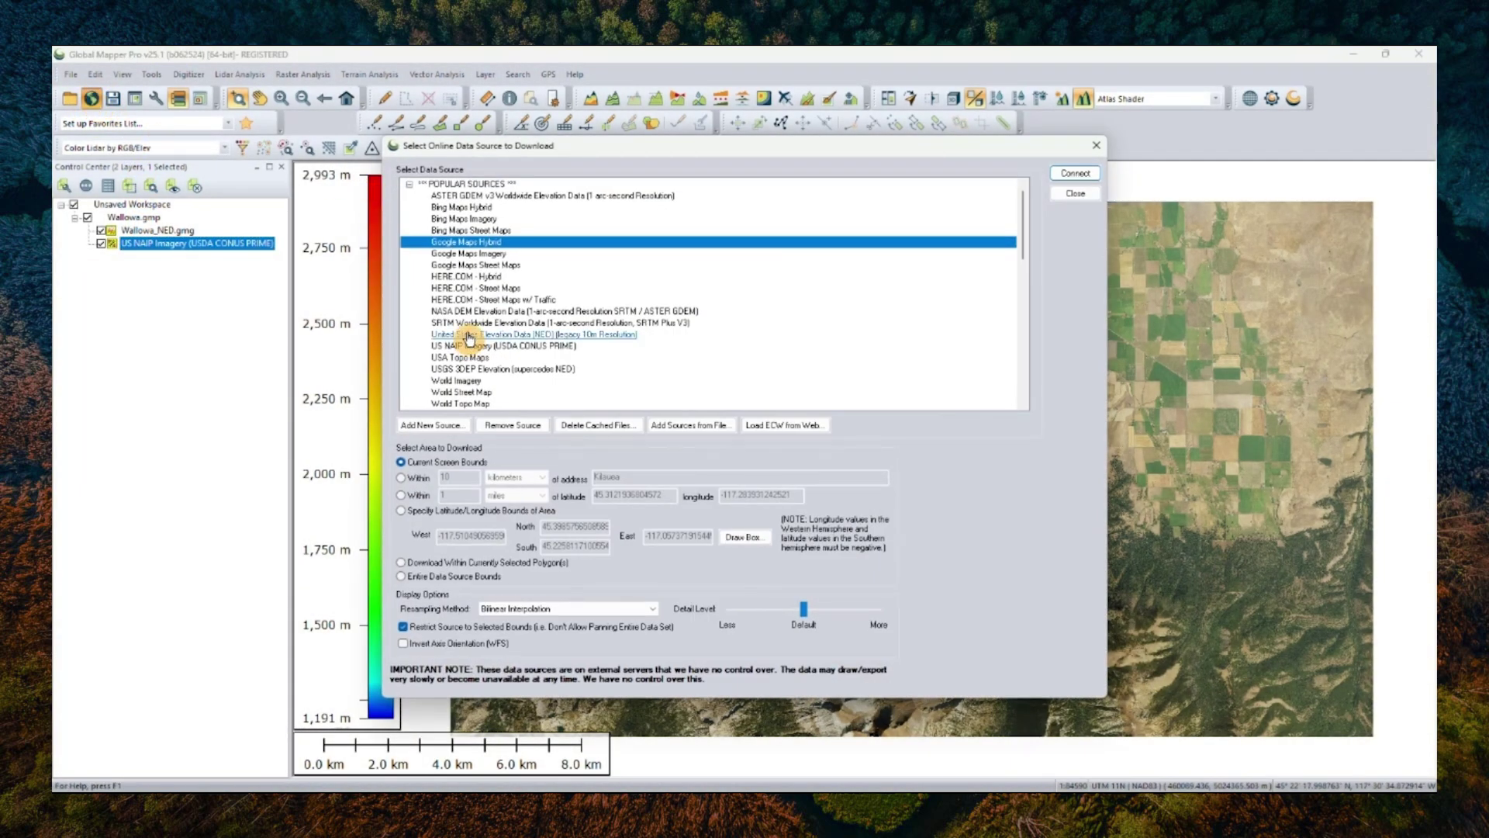
pyautogui.scroll(-2, 469, 337)
pyautogui.click(495, 289)
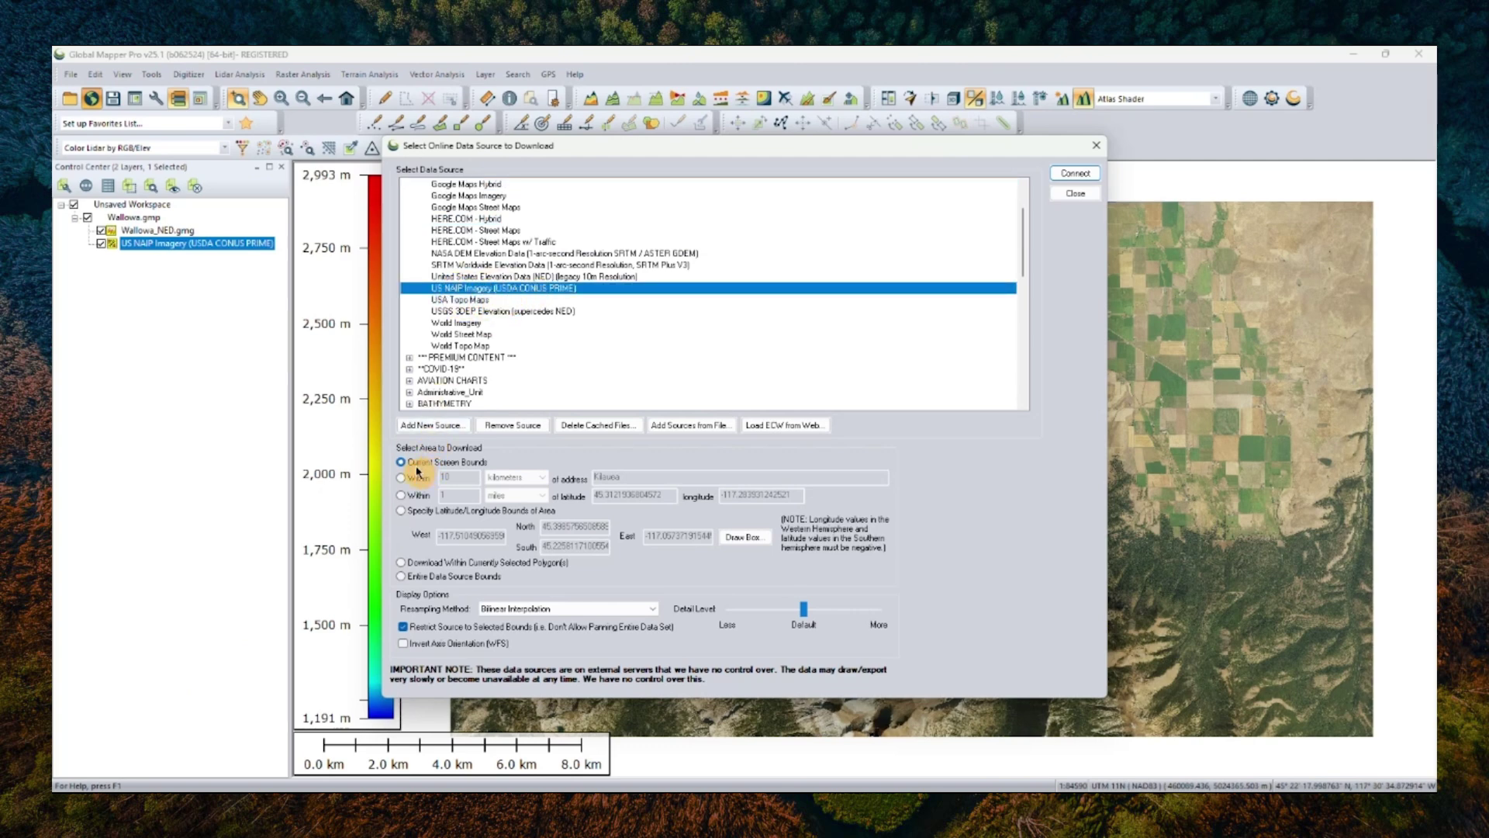
pyautogui.click(420, 629)
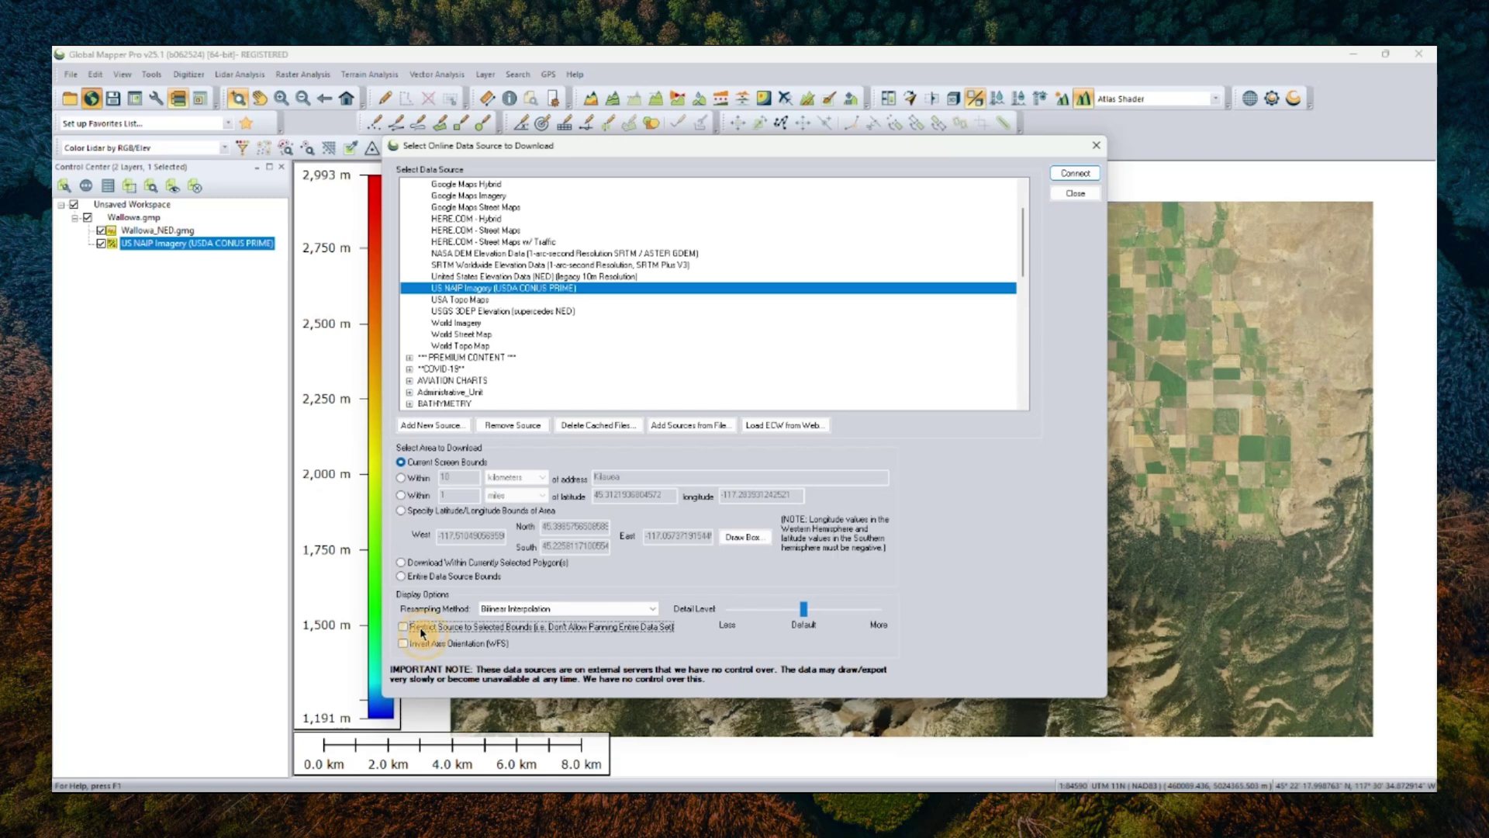
pyautogui.click(412, 626)
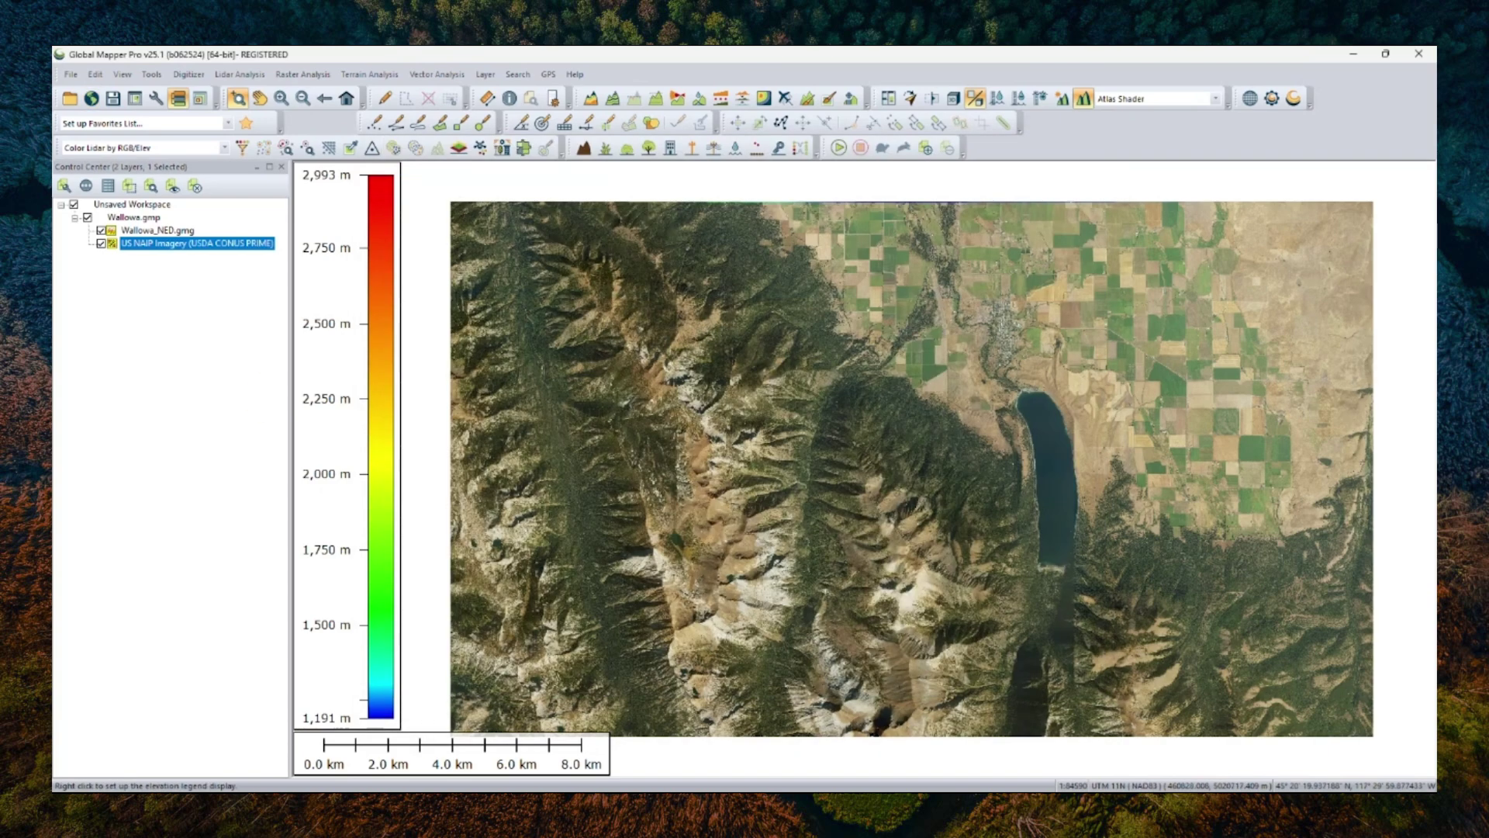
pyautogui.click(1093, 147)
pyautogui.click(73, 76)
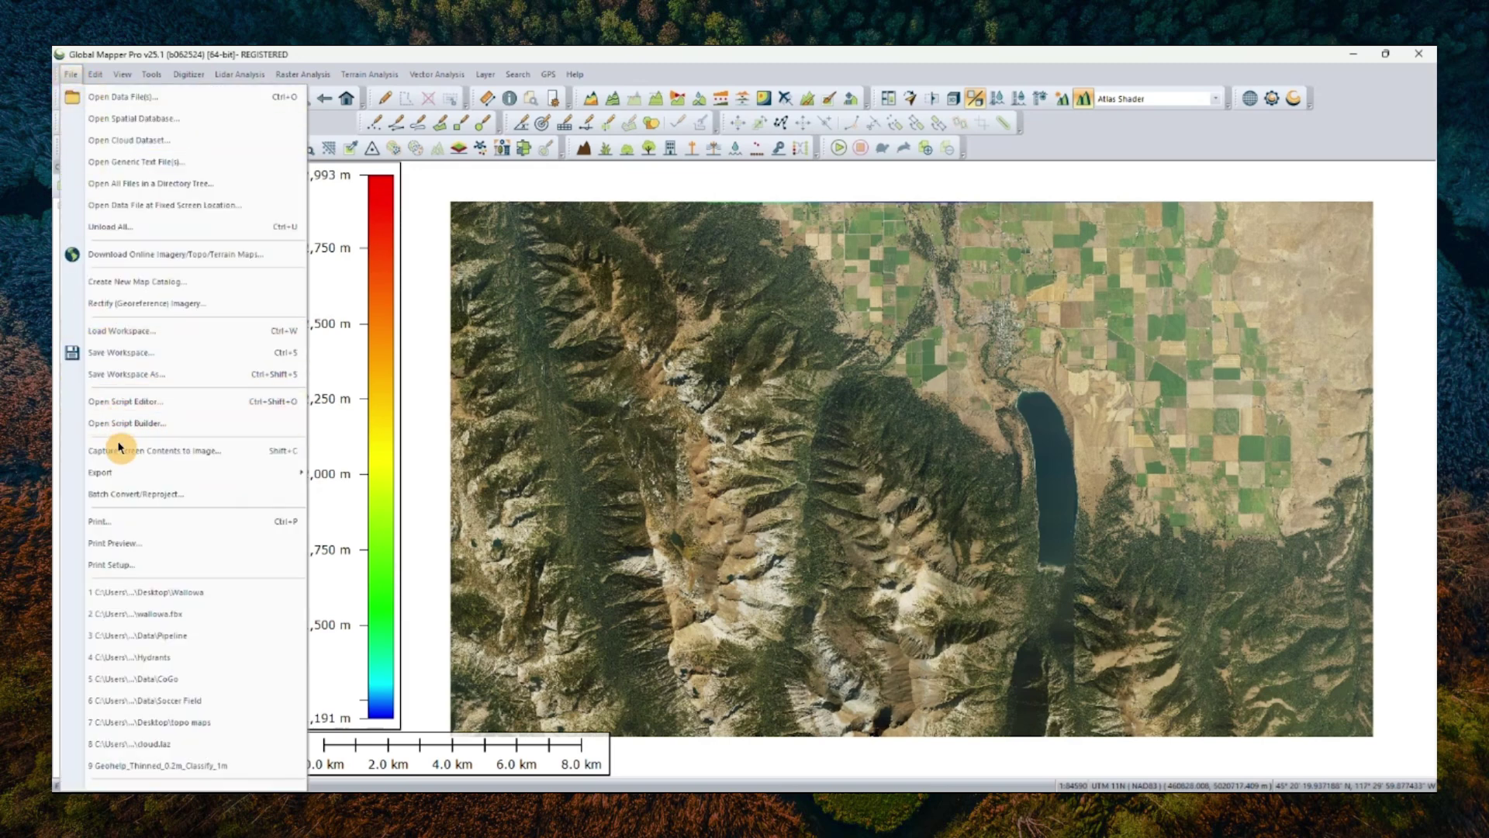
pyautogui.moveTo(124, 475)
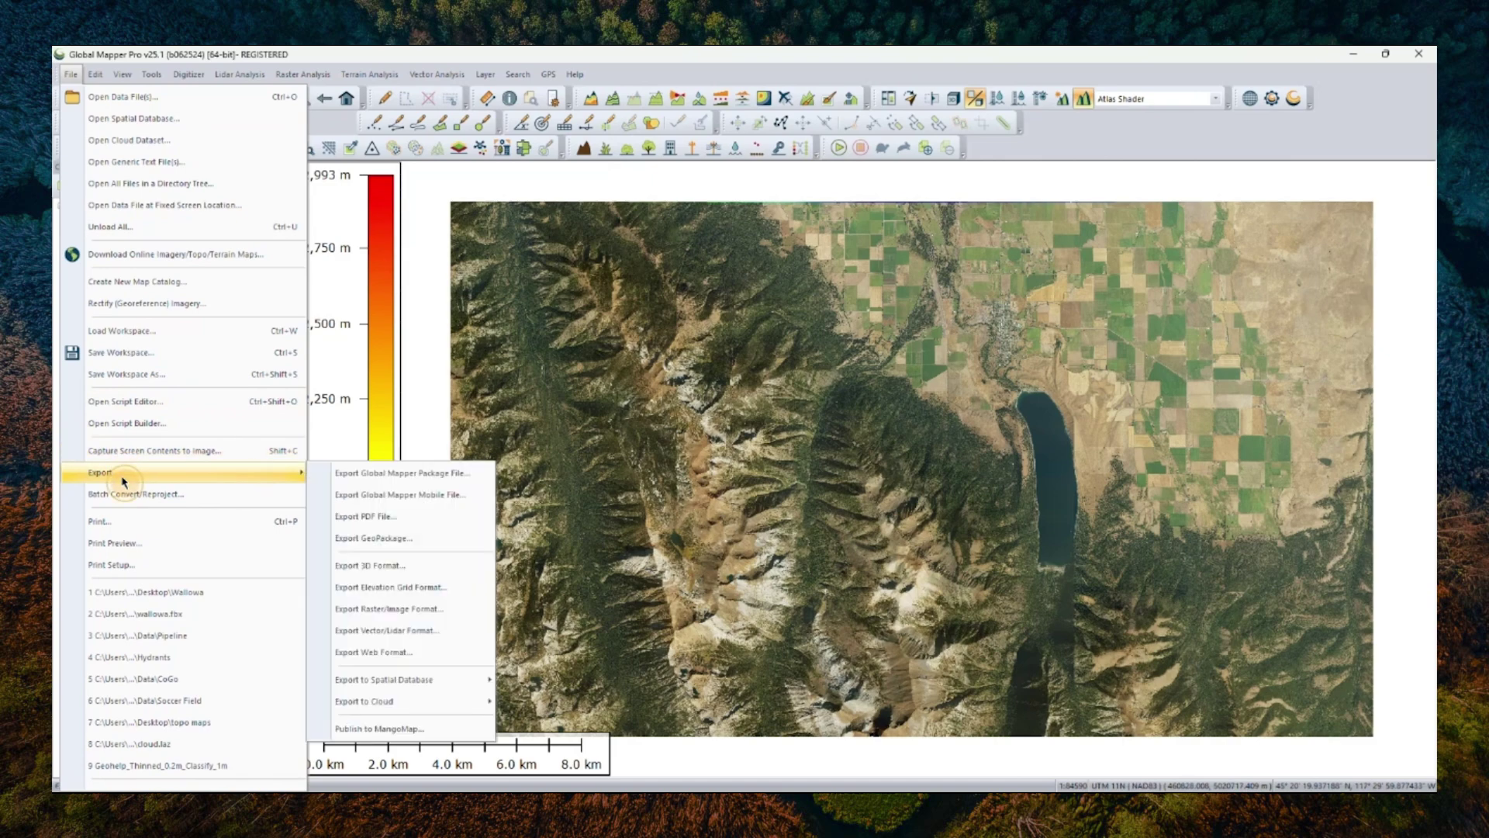
pyautogui.click(432, 473)
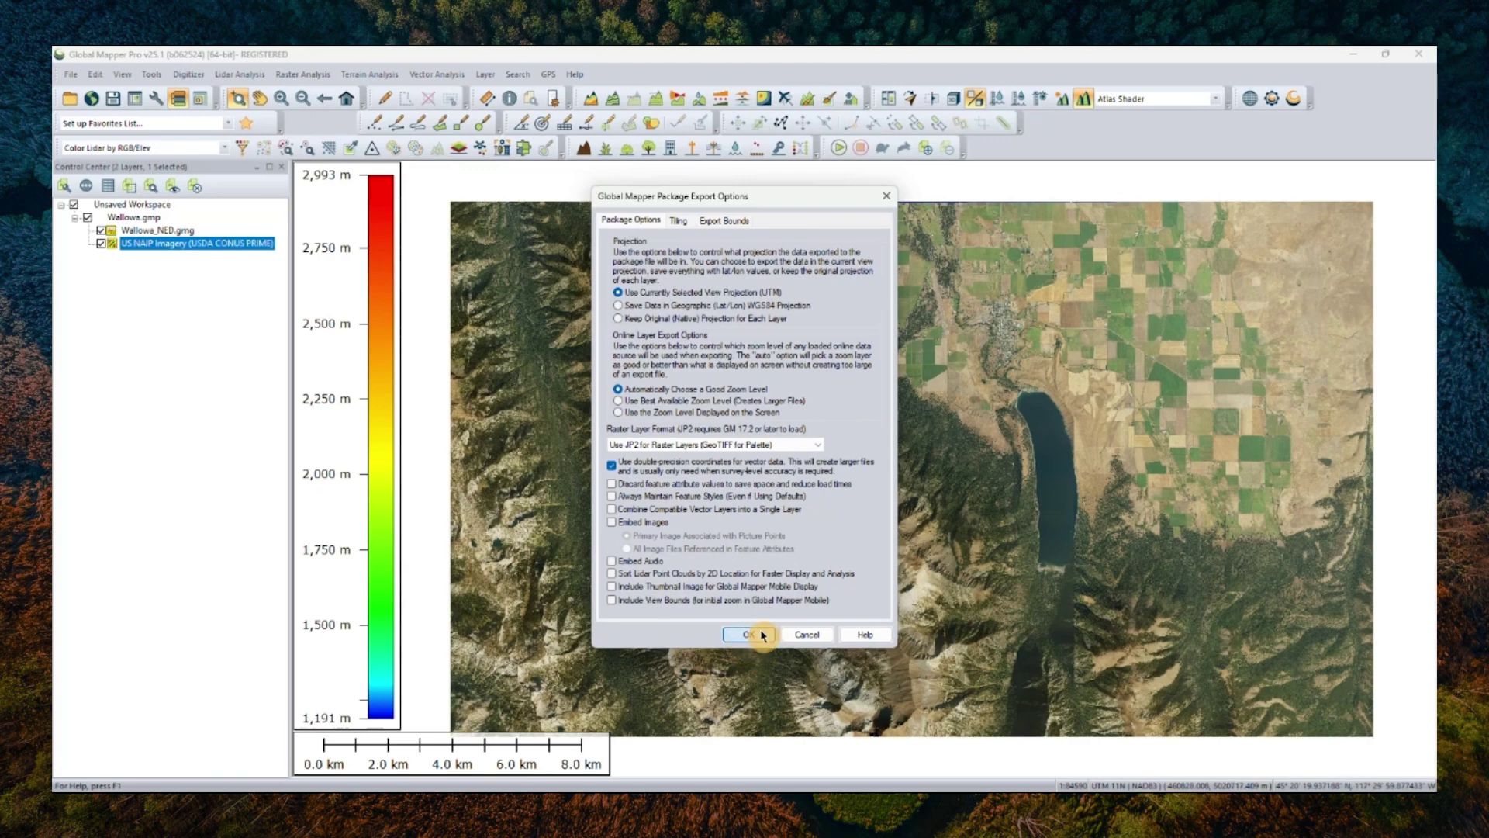
pyautogui.click(887, 199)
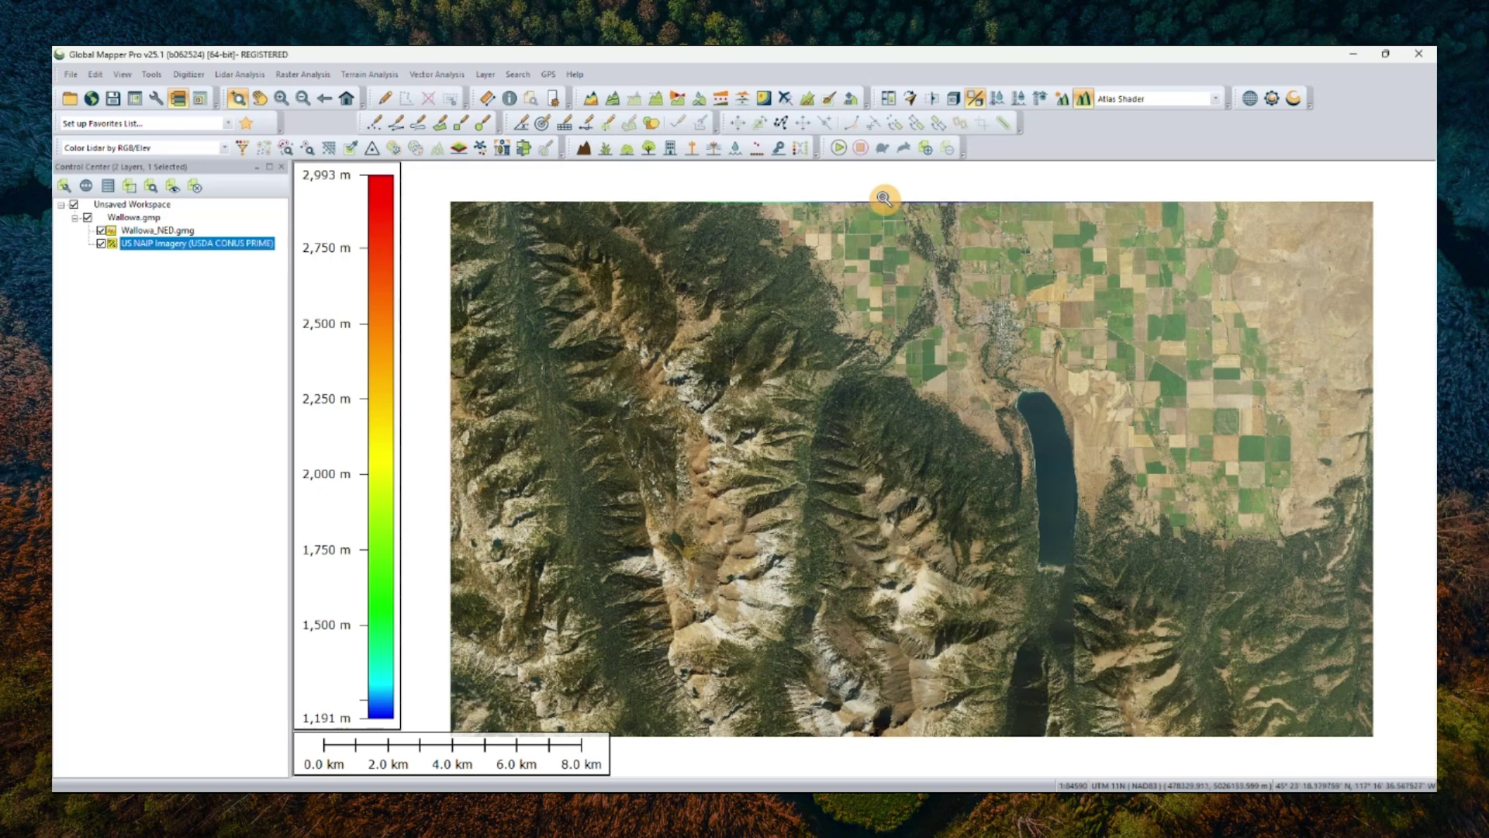
pyautogui.click(133, 218)
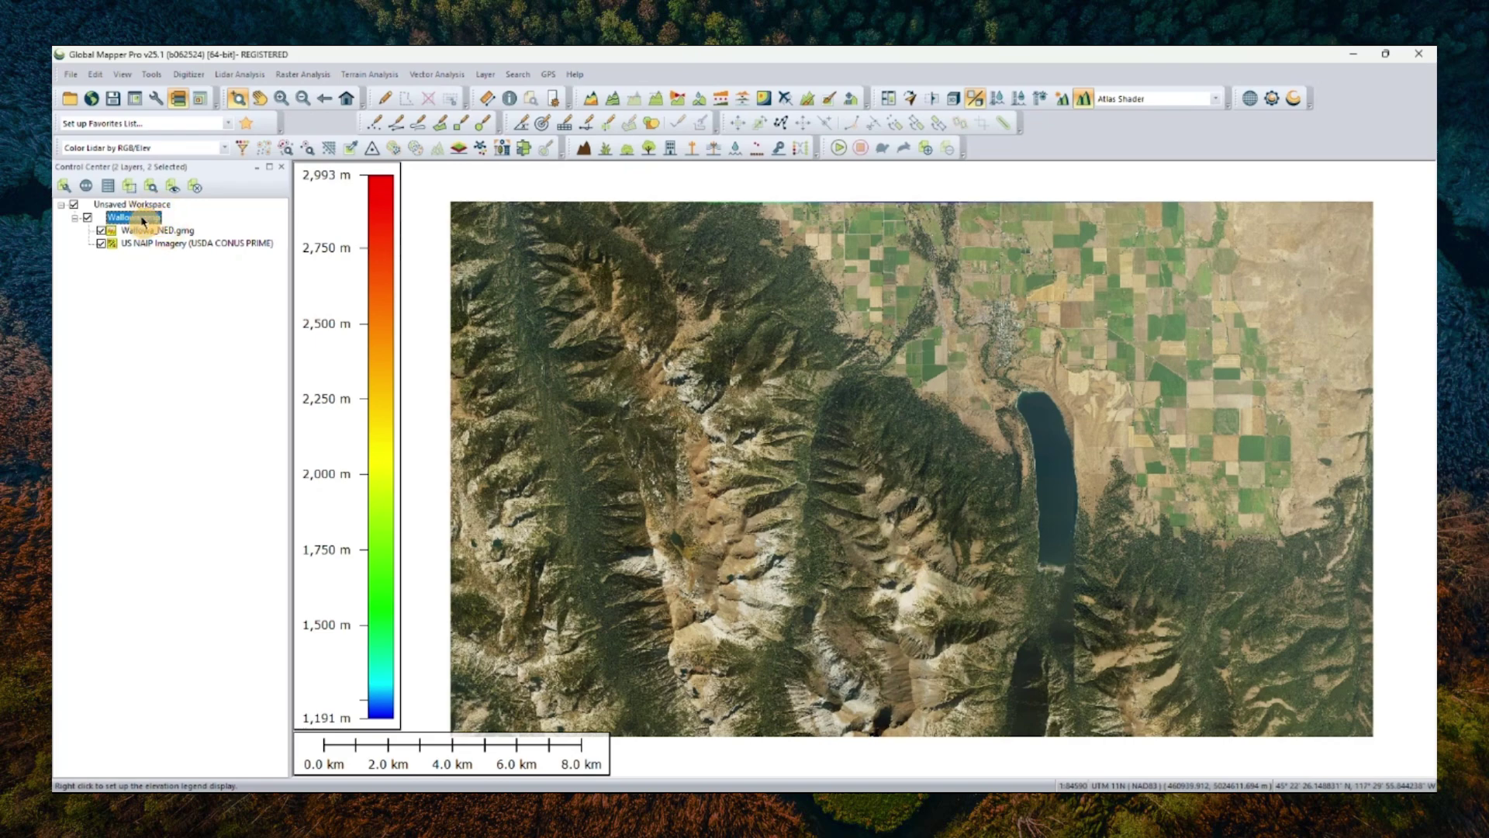
pyautogui.click(151, 230)
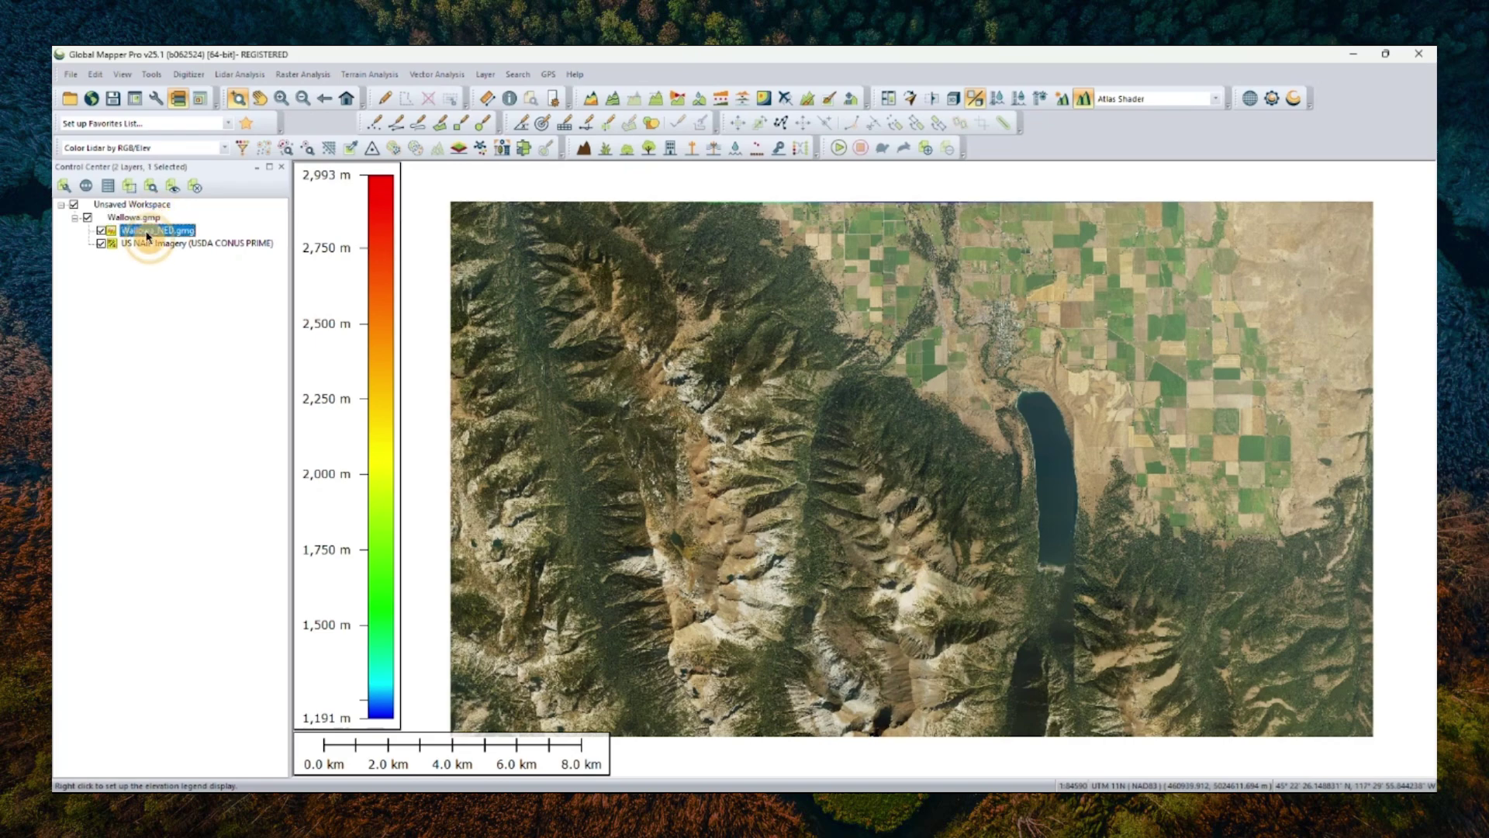
pyautogui.click(102, 242)
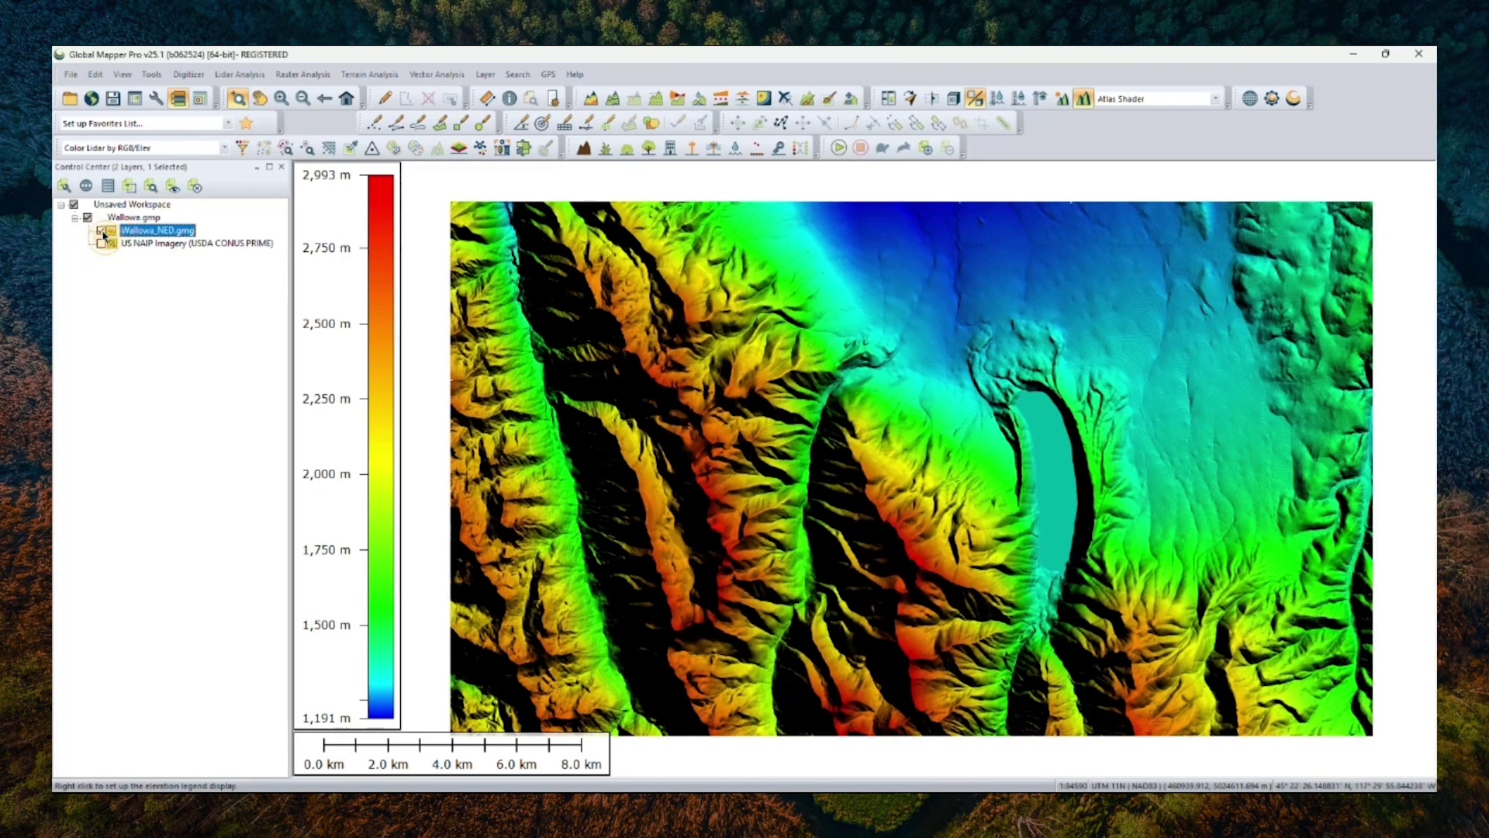
pyautogui.click(101, 231)
pyautogui.click(102, 232)
pyautogui.click(103, 242)
pyautogui.click(102, 243)
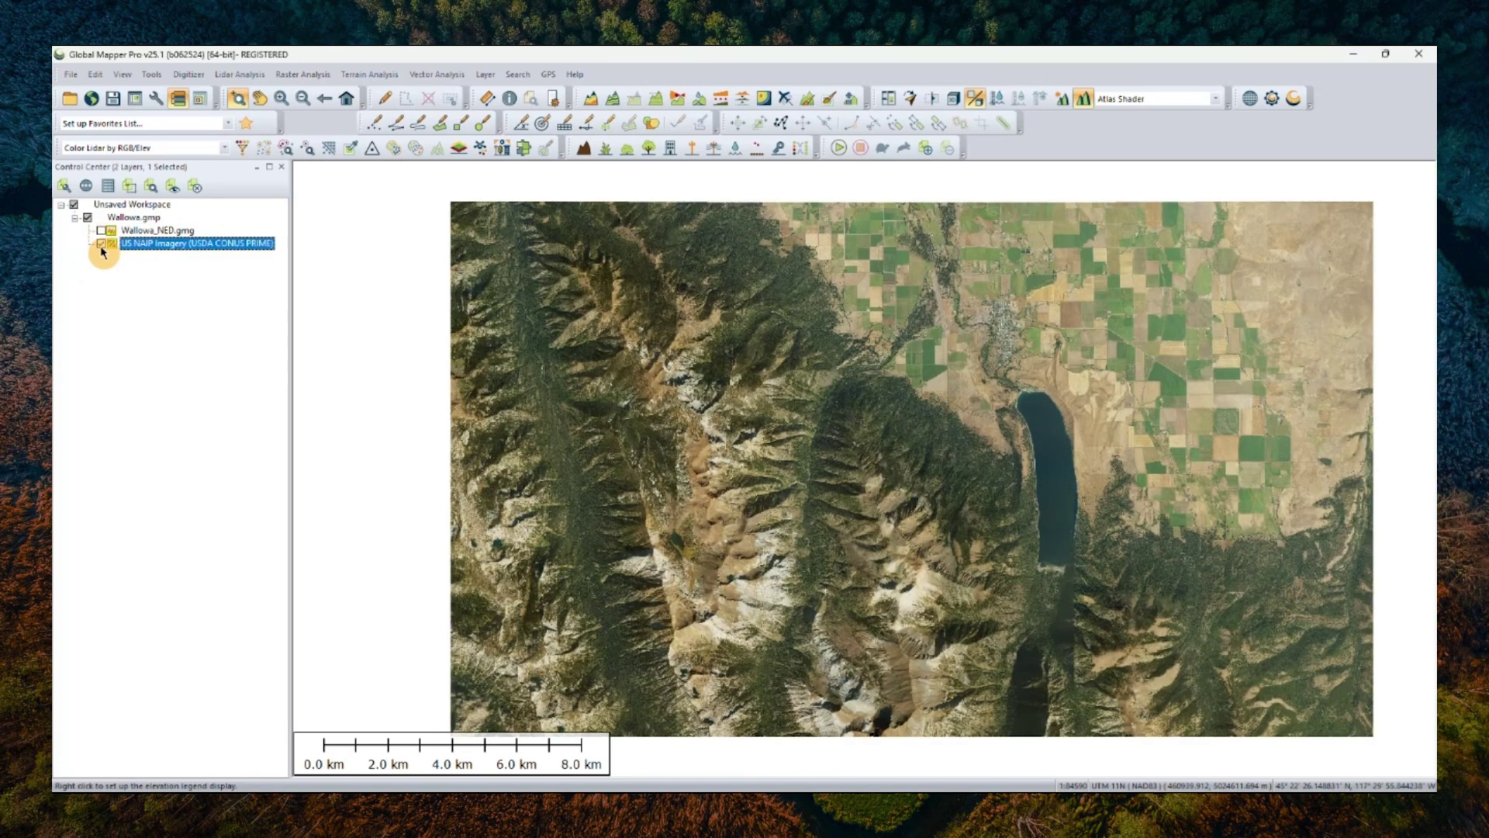
pyautogui.click(101, 243)
pyautogui.click(102, 242)
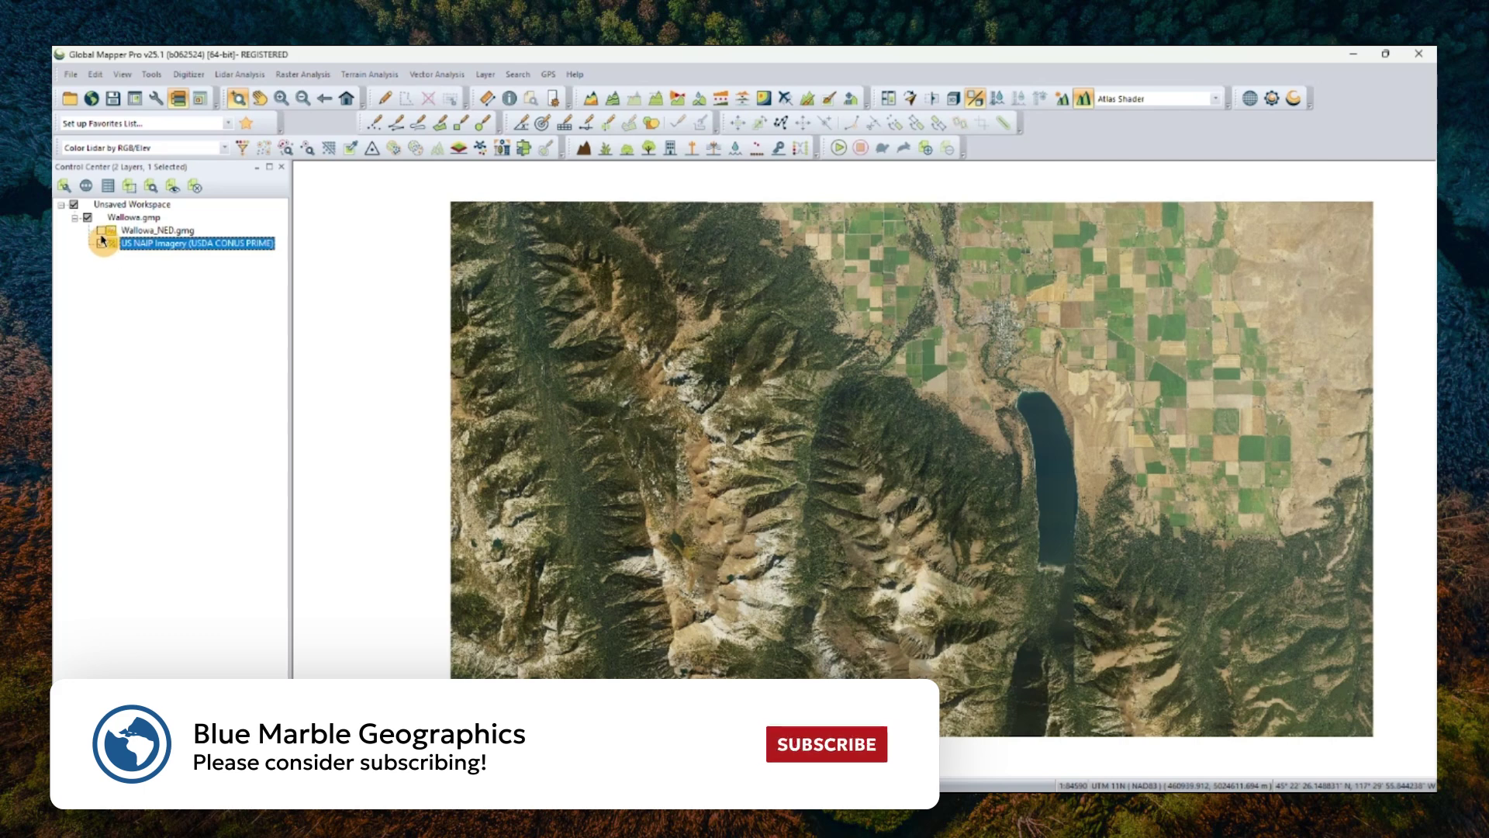
pyautogui.click(101, 232)
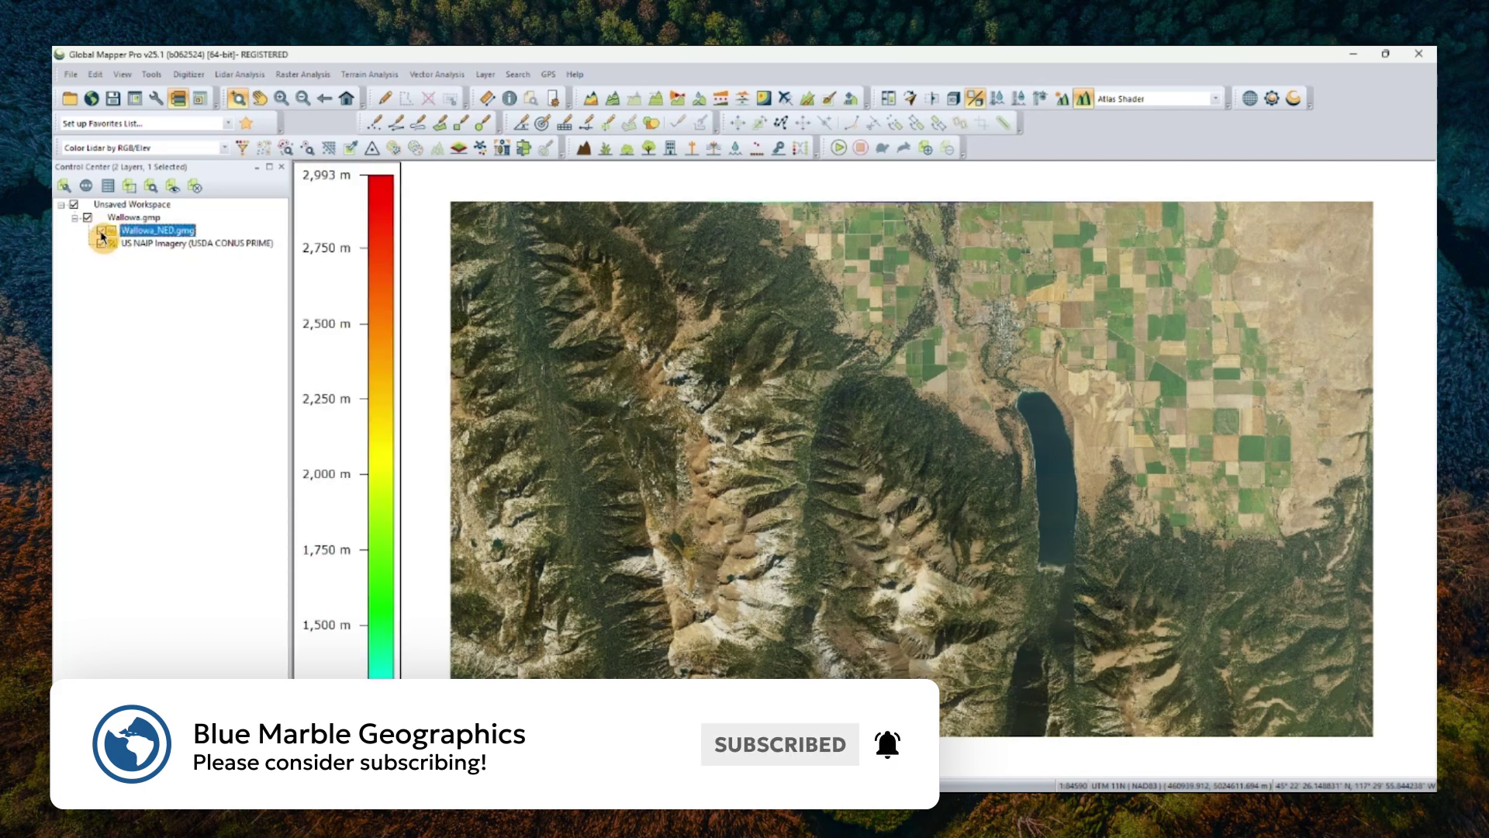
# Start Create 3D Mesh with both Wallowa_NED.gmg and US NAIP Imagery selected as layers.
pyautogui.click(486, 77)
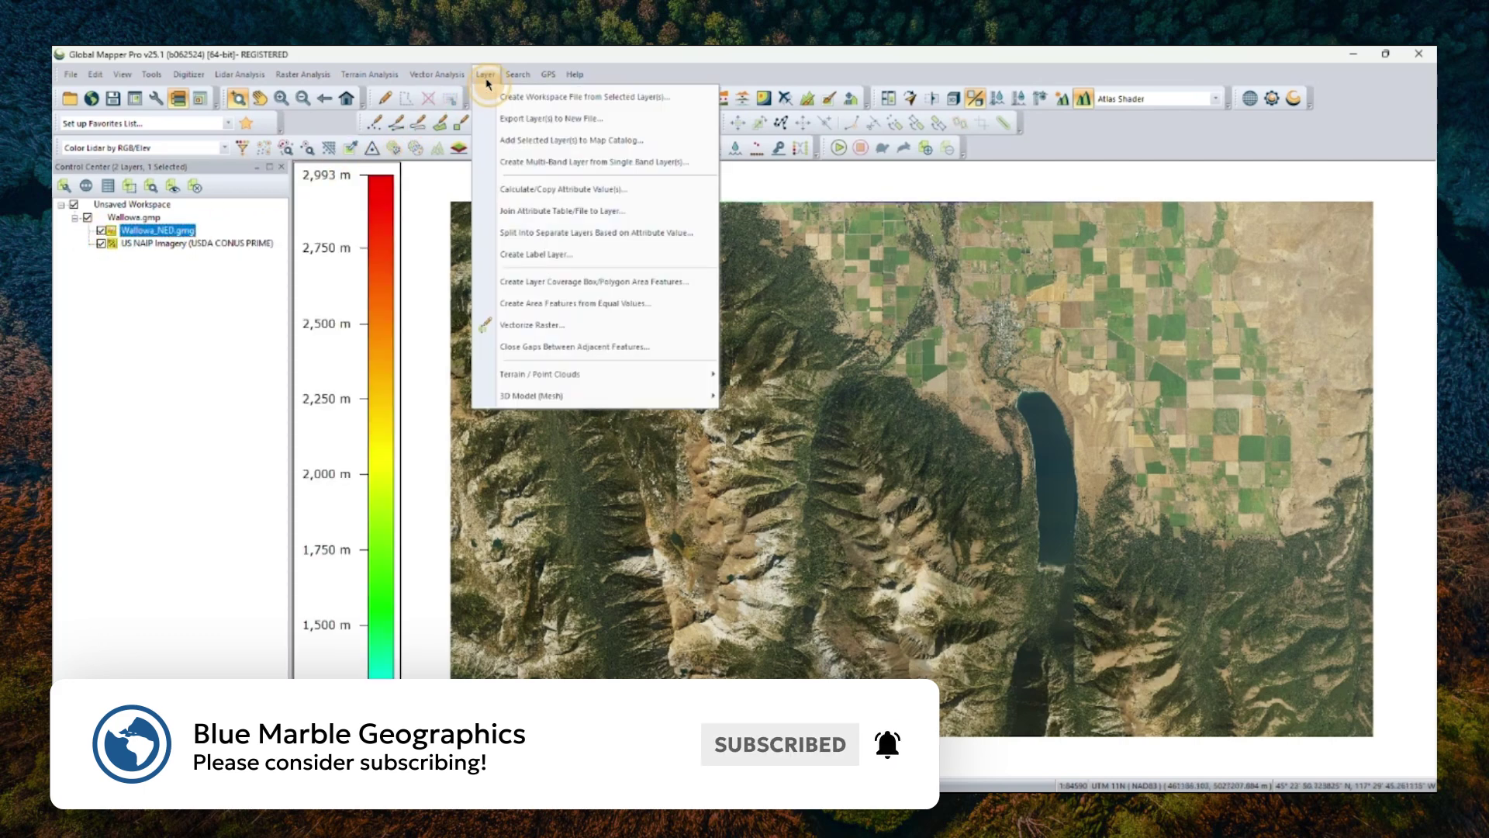
pyautogui.moveTo(547, 396)
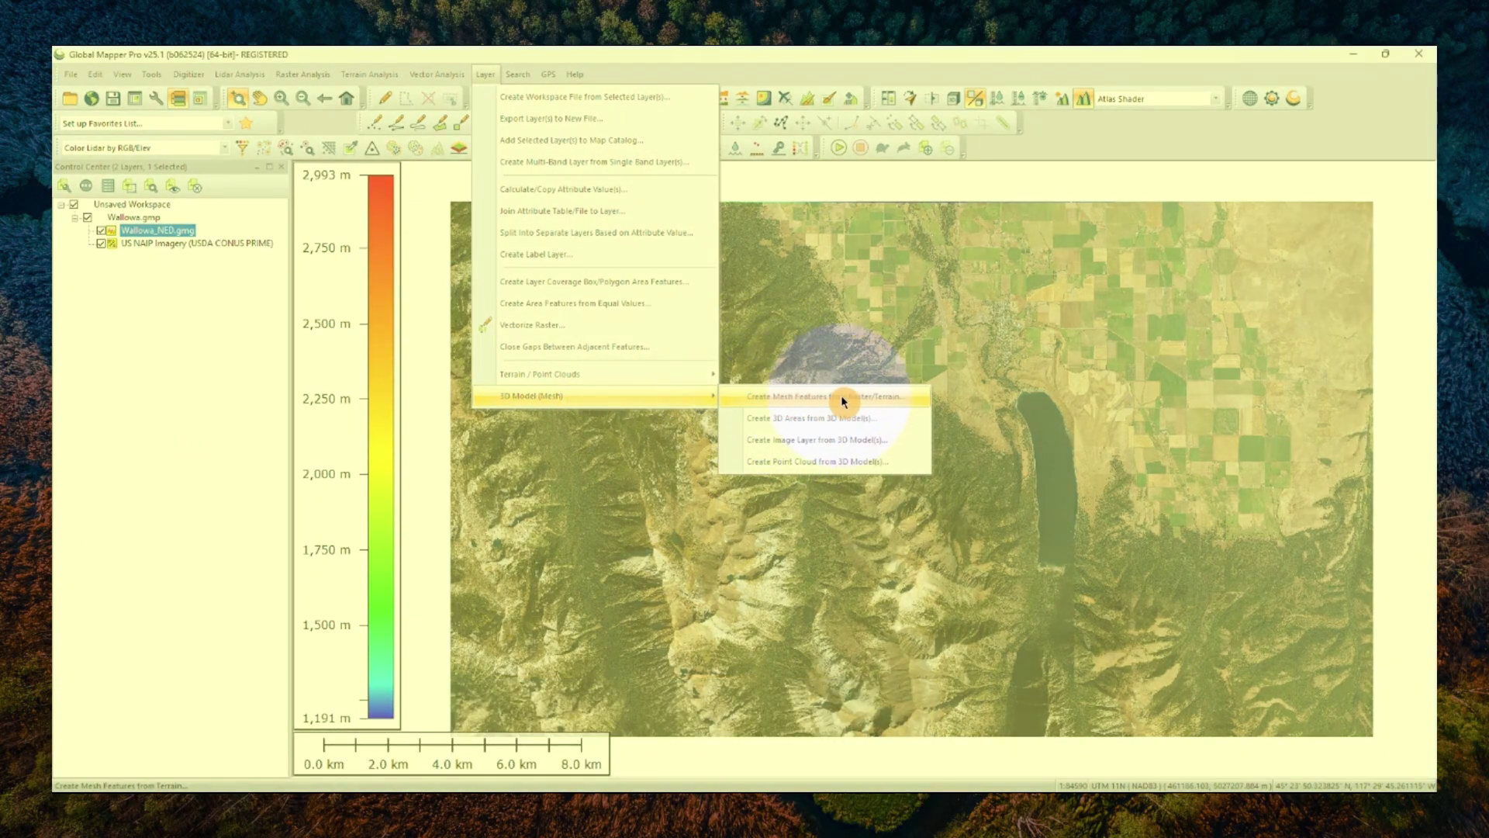
pyautogui.click(889, 399)
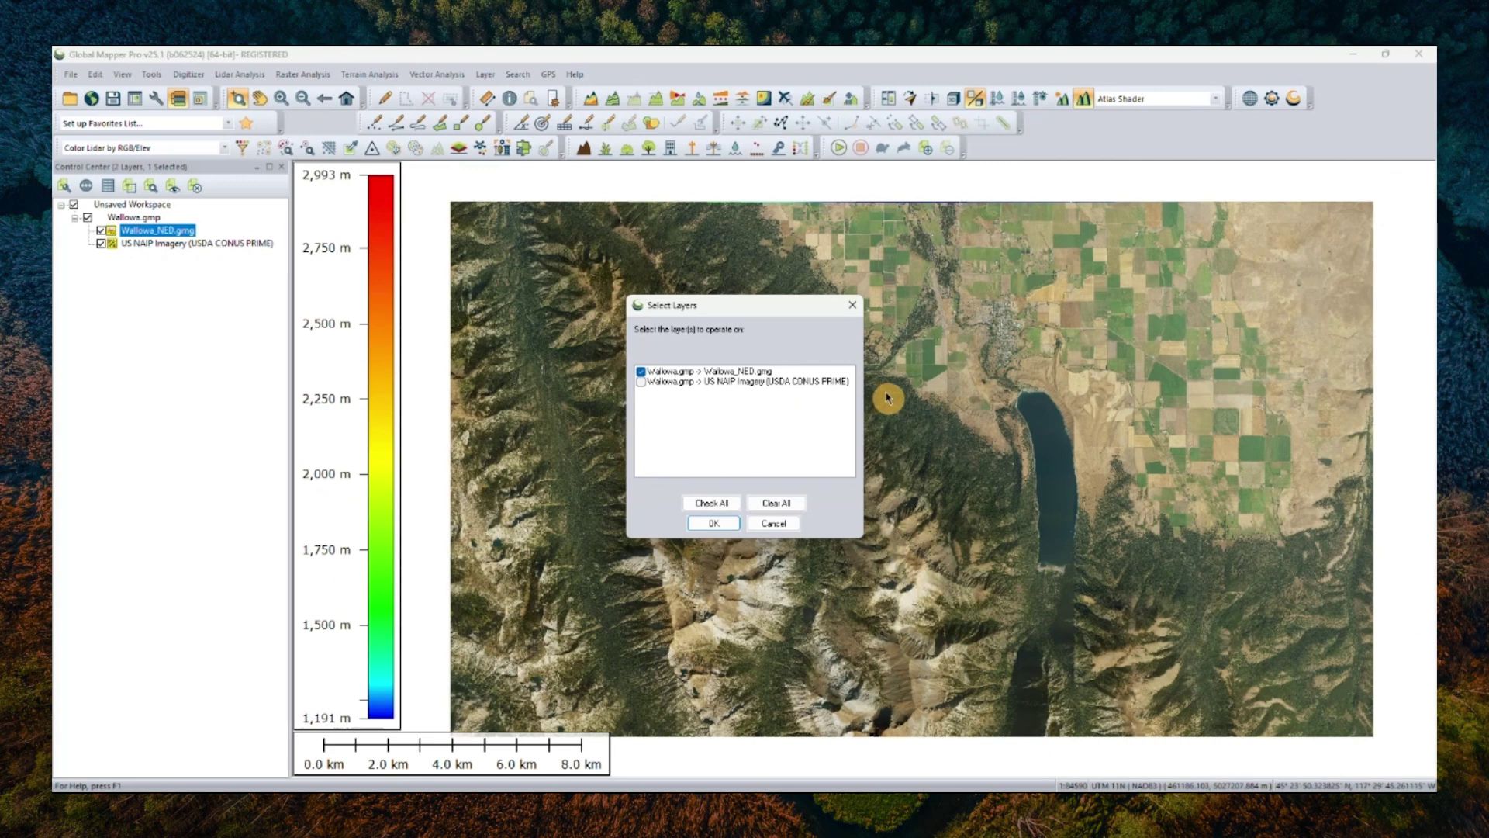
pyautogui.click(640, 381)
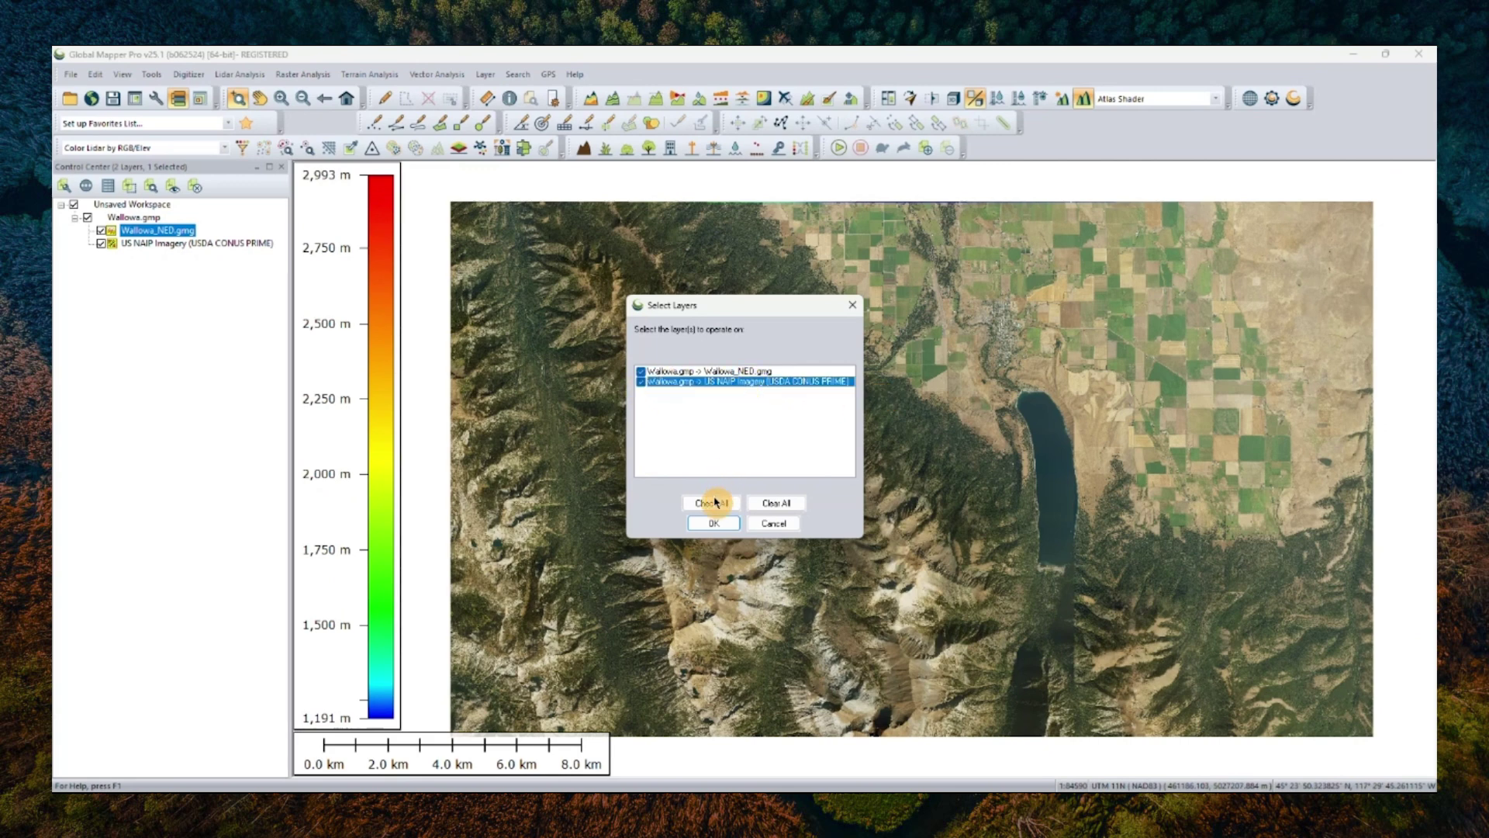
pyautogui.click(713, 523)
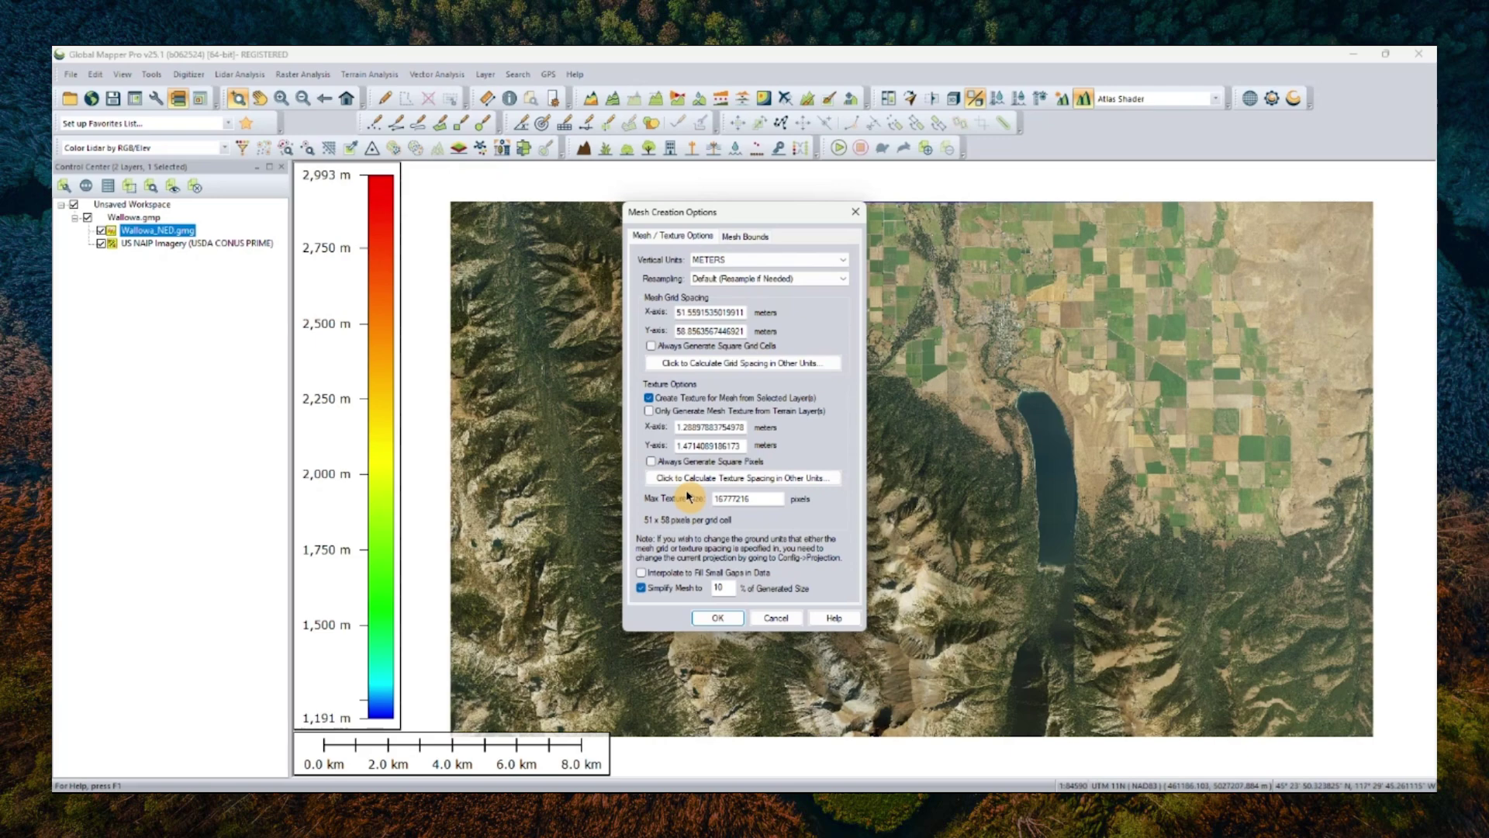
# Build the mesh with texture from the selected layers enabled and simplification left at 10%.
pyautogui.click(650, 399)
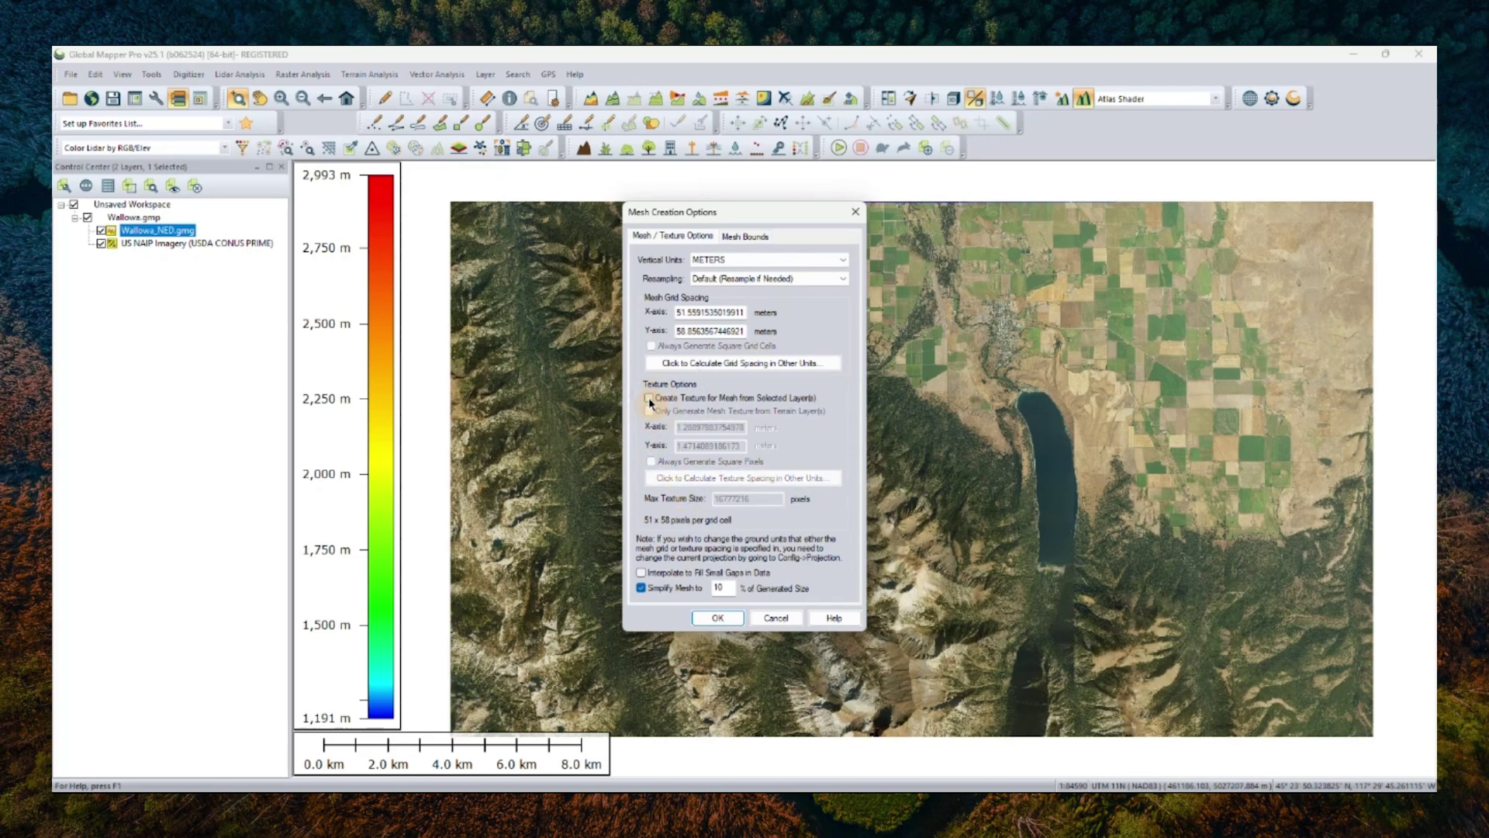
pyautogui.click(649, 399)
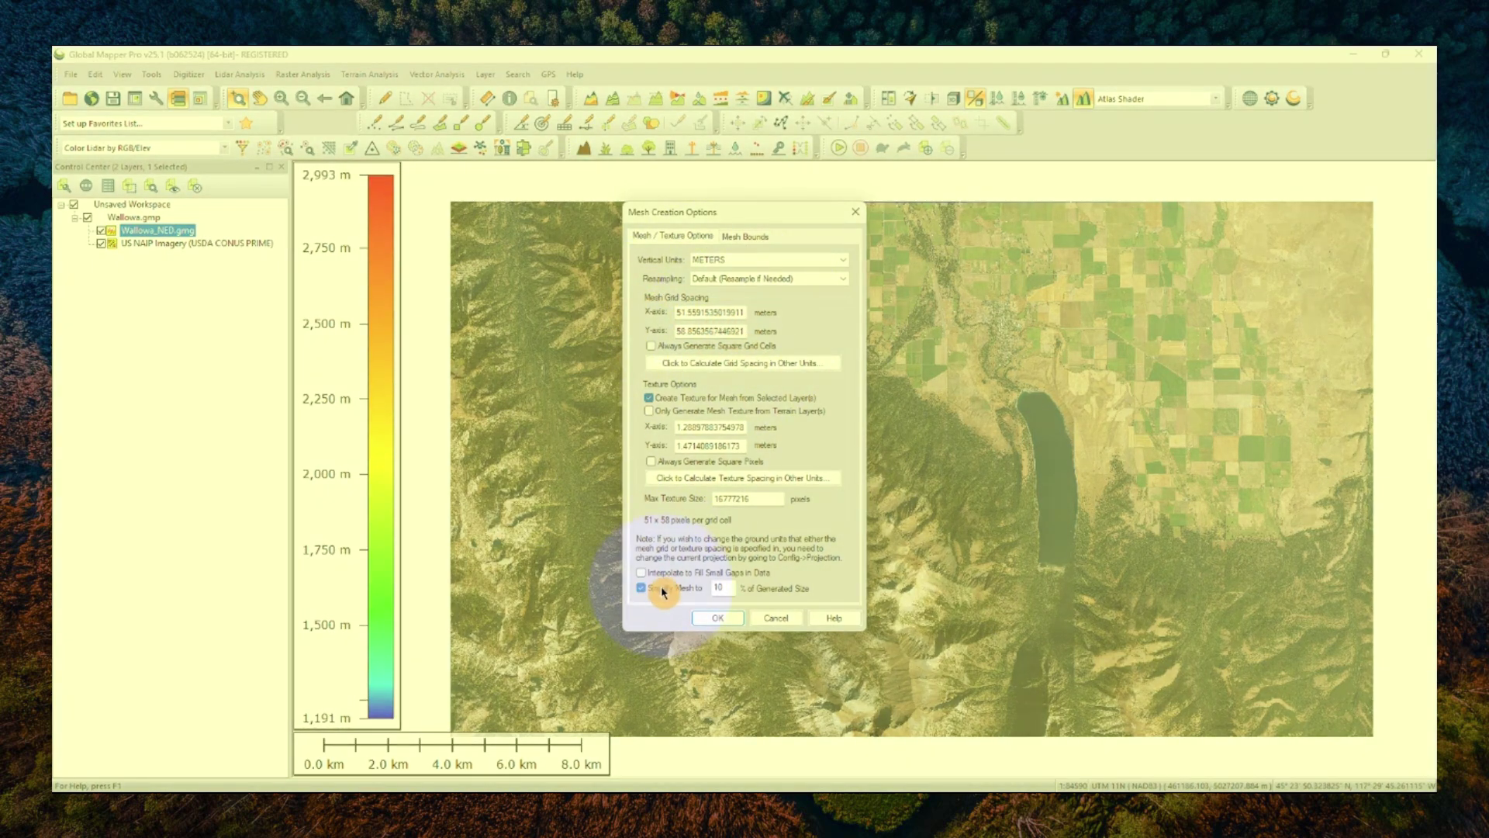
pyautogui.click(715, 617)
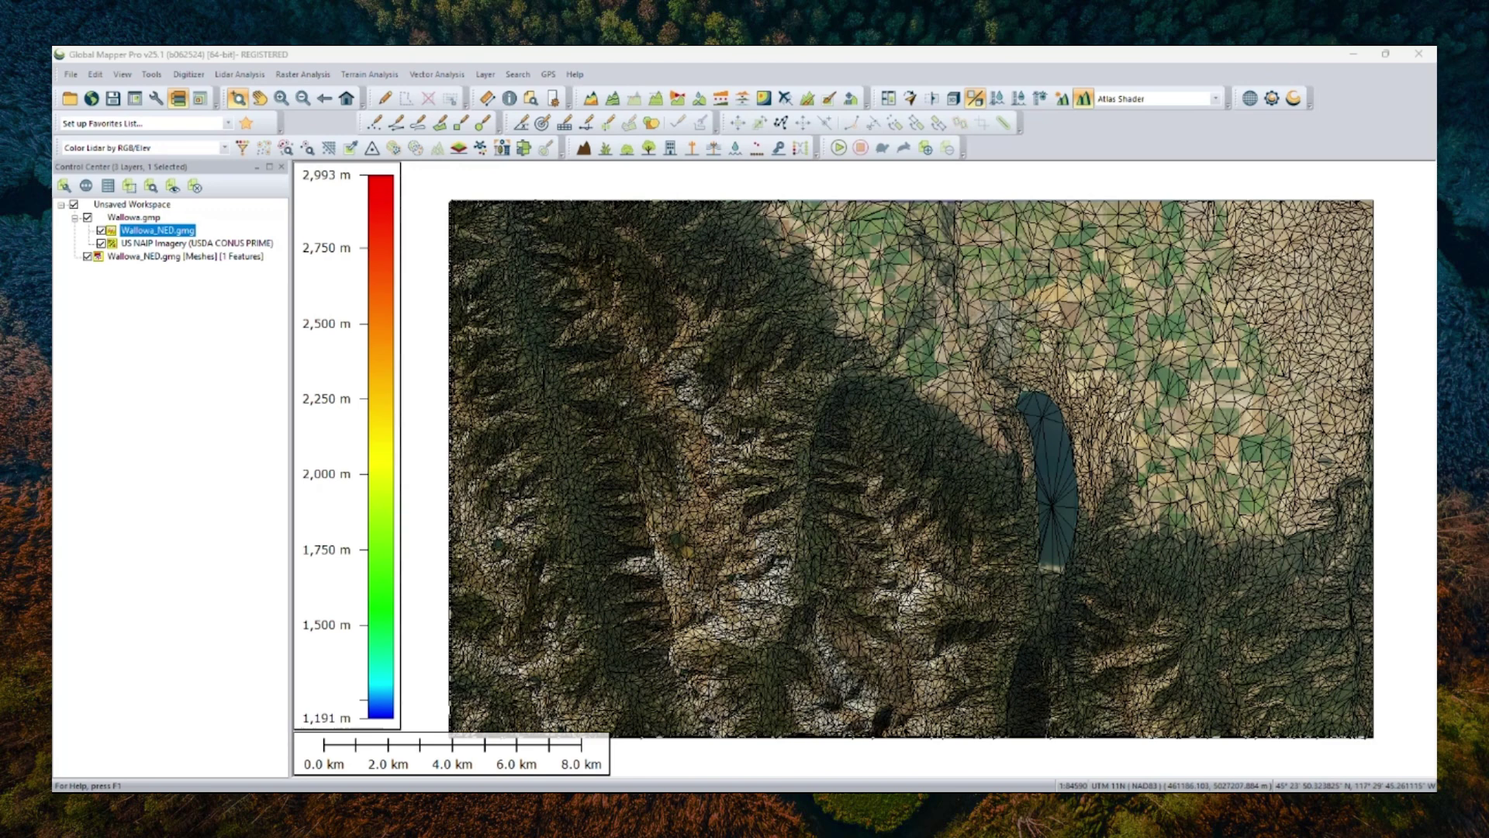
# Hide the Wallowa.gmp source layers, leaving only the Meshes layer, and tilt the textured terrain in 3D view.
pyautogui.click(198, 258)
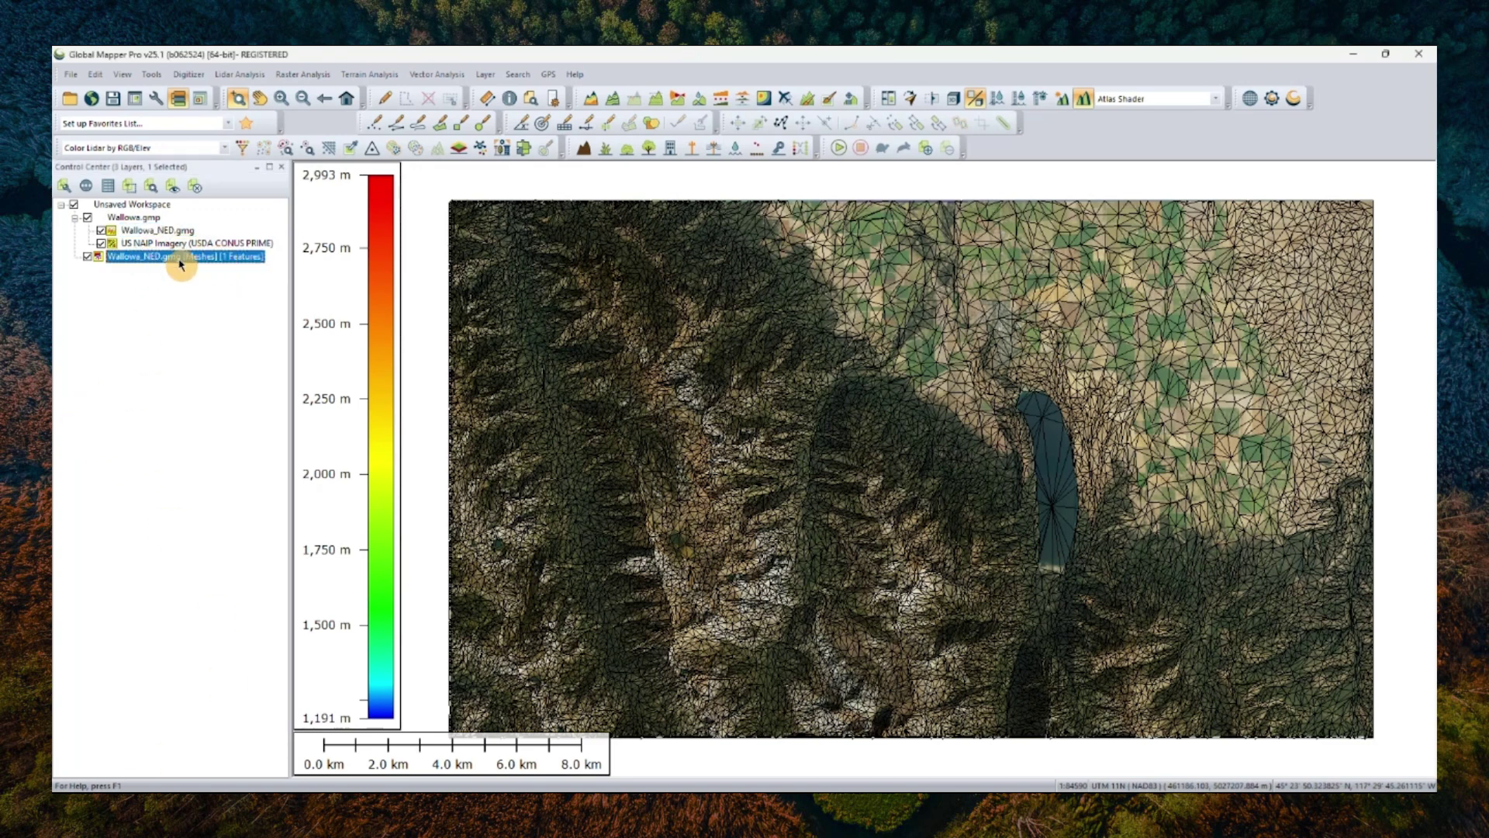
pyautogui.click(87, 218)
pyautogui.click(155, 243)
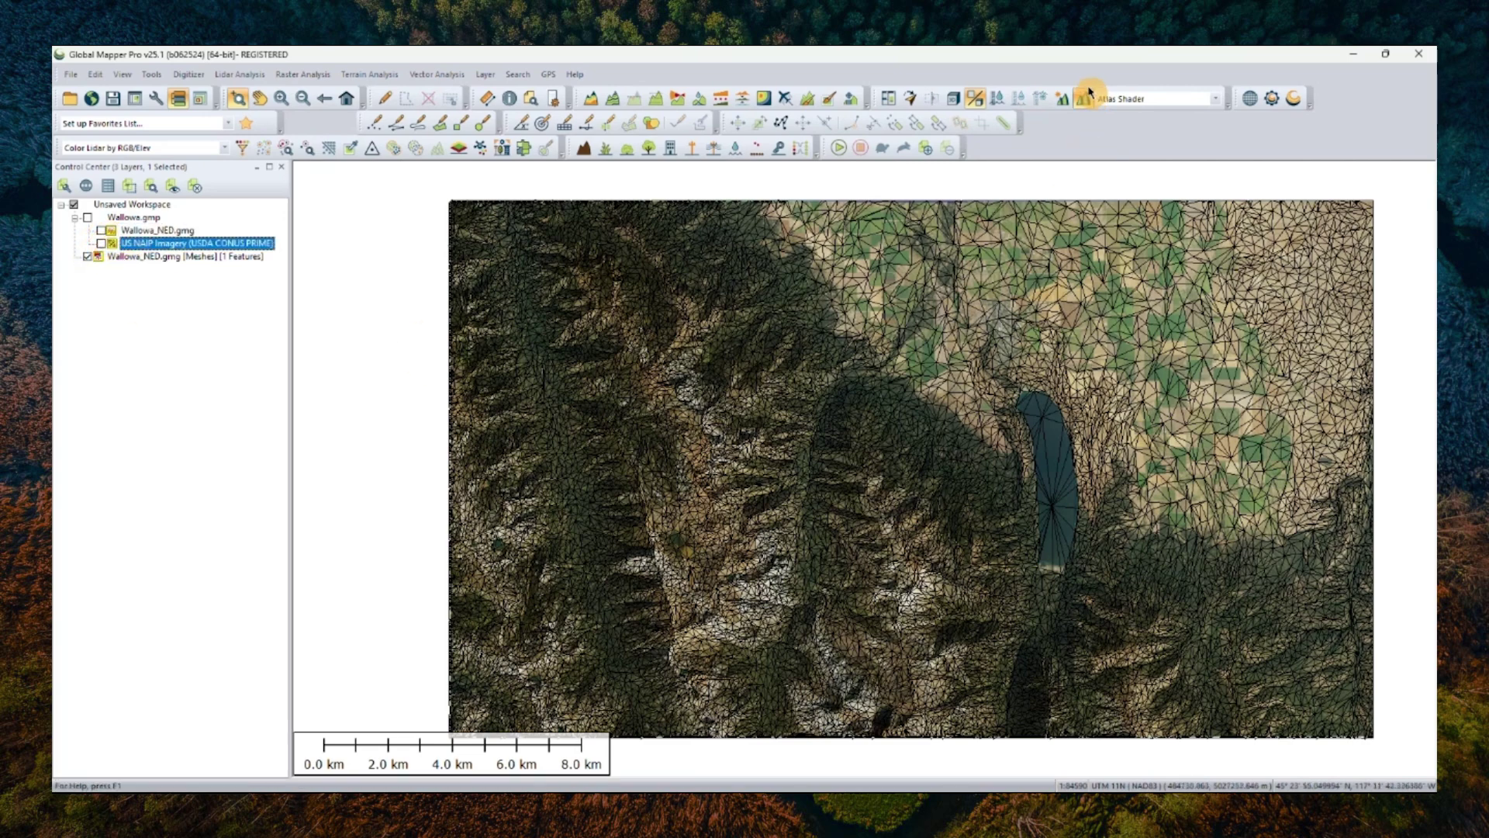
pyautogui.click(953, 104)
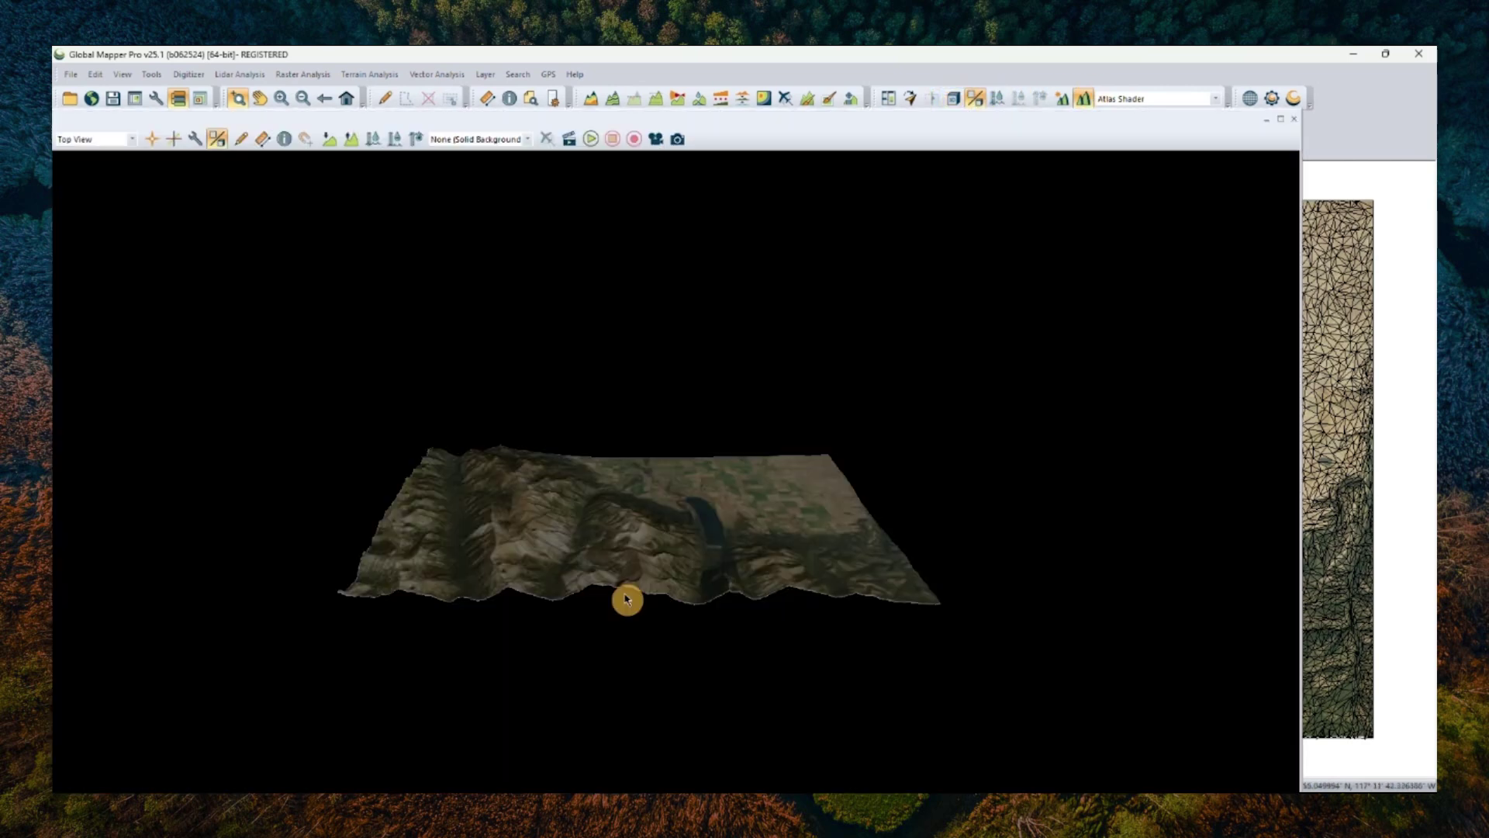
pyautogui.moveTo(623, 627); pyautogui.dragTo(884, 701)
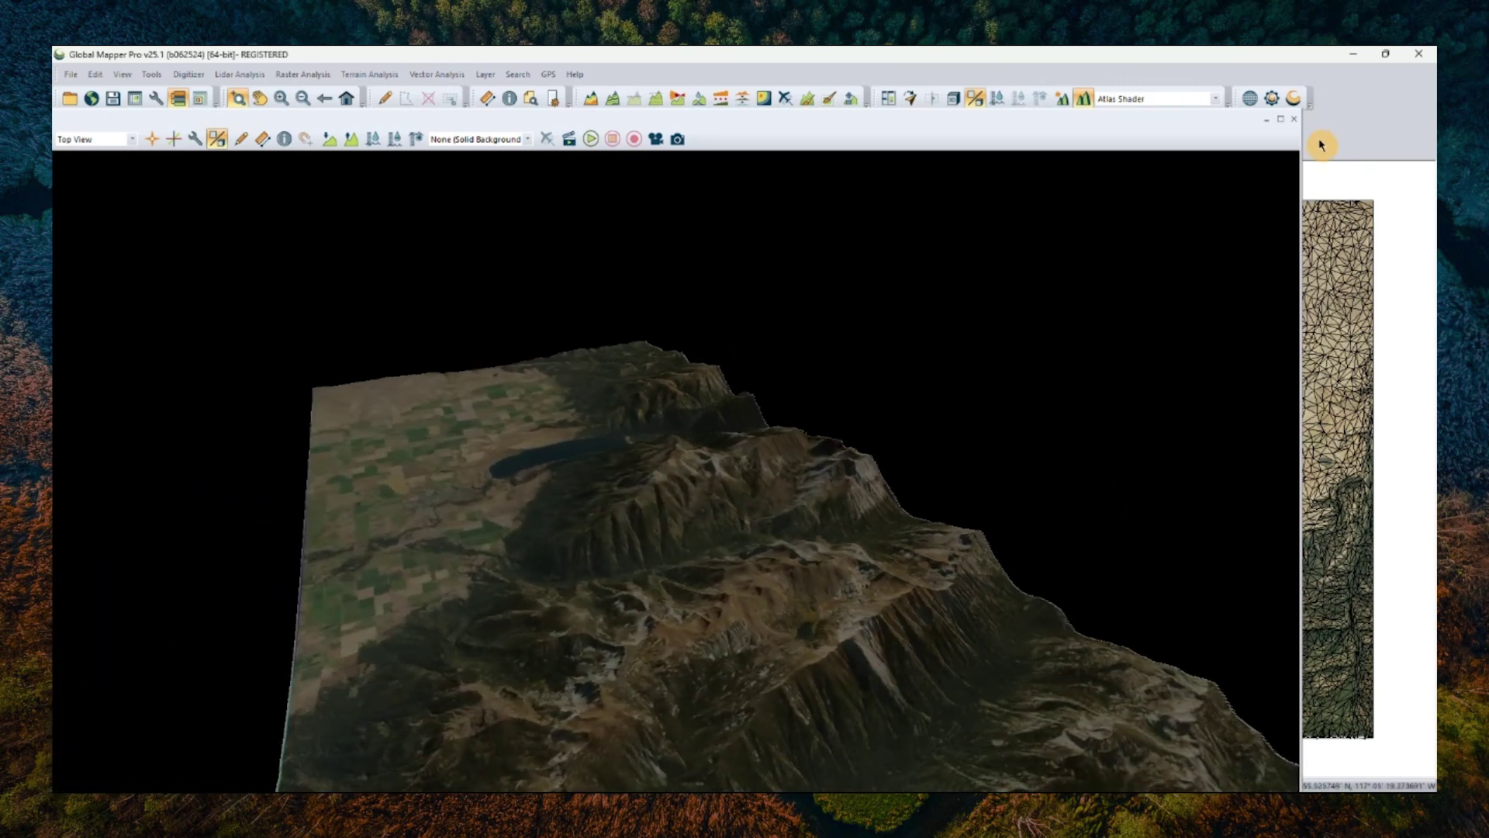
pyautogui.click(1294, 122)
# Start exporting the Meshes layer via File > Export > Export 3D Format and open the format list.
pyautogui.click(184, 256)
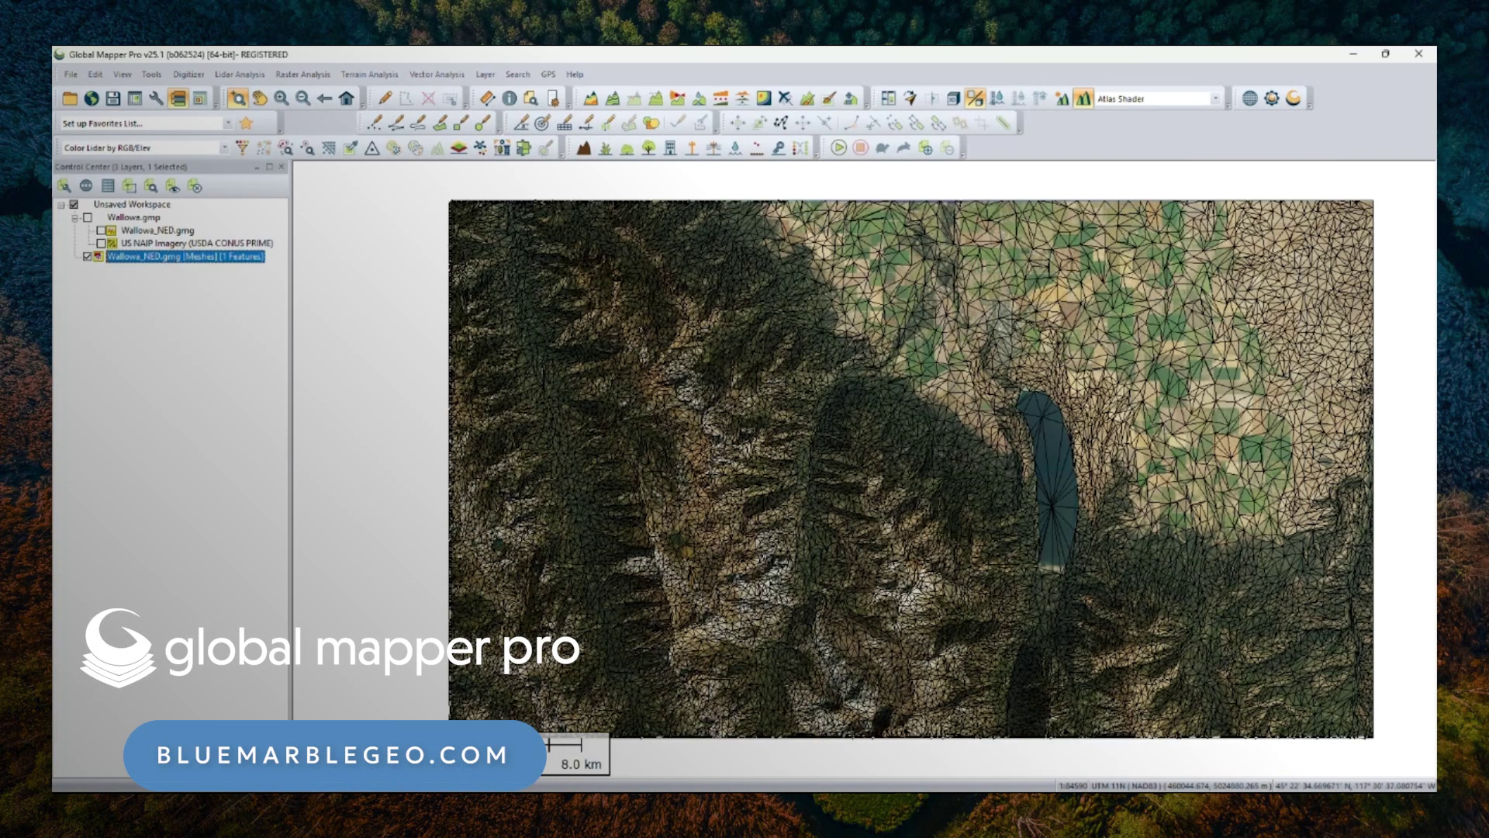
pyautogui.rightClick(184, 259)
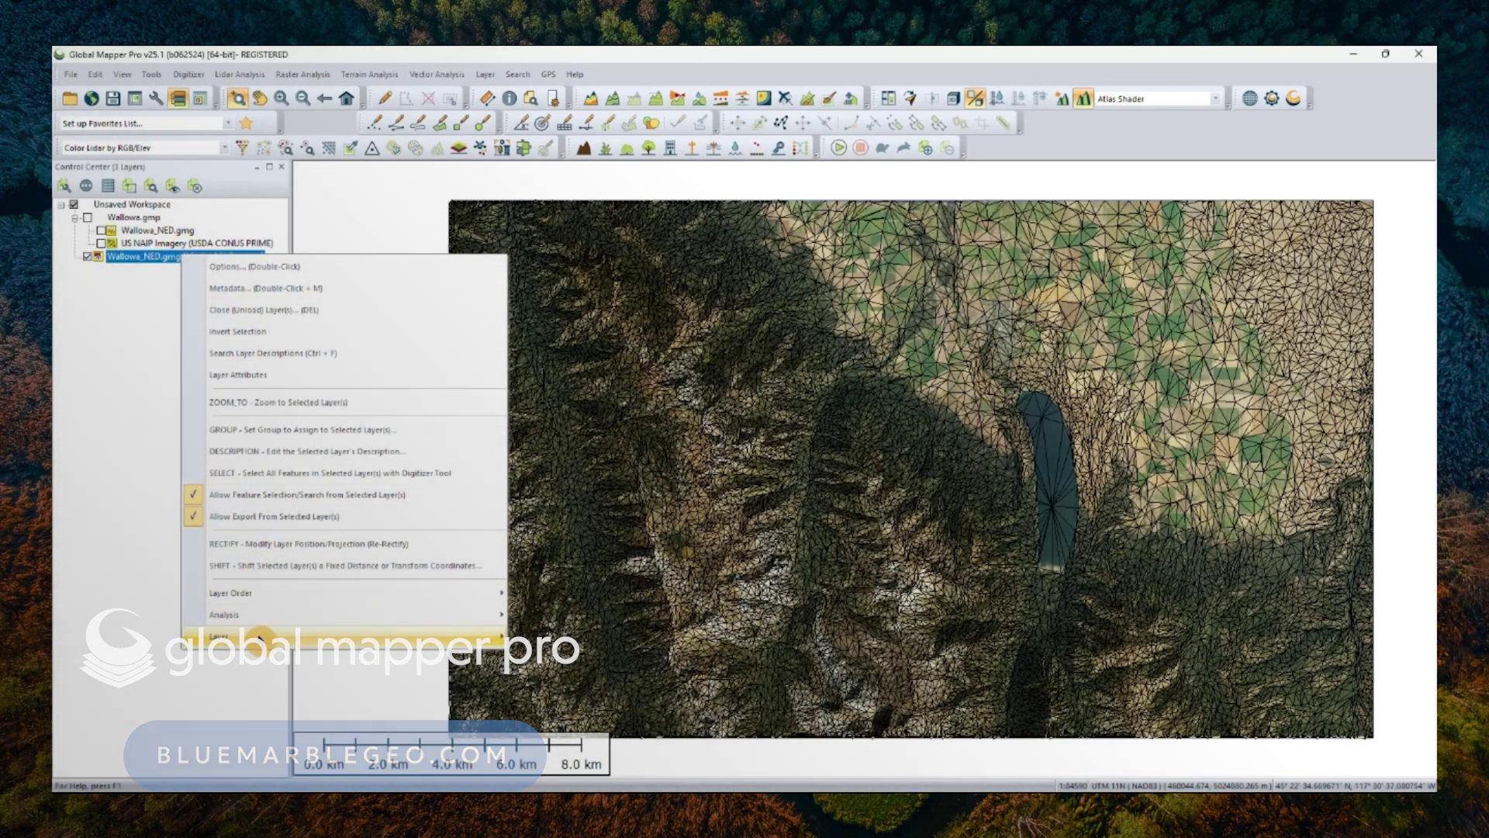
pyautogui.click(374, 638)
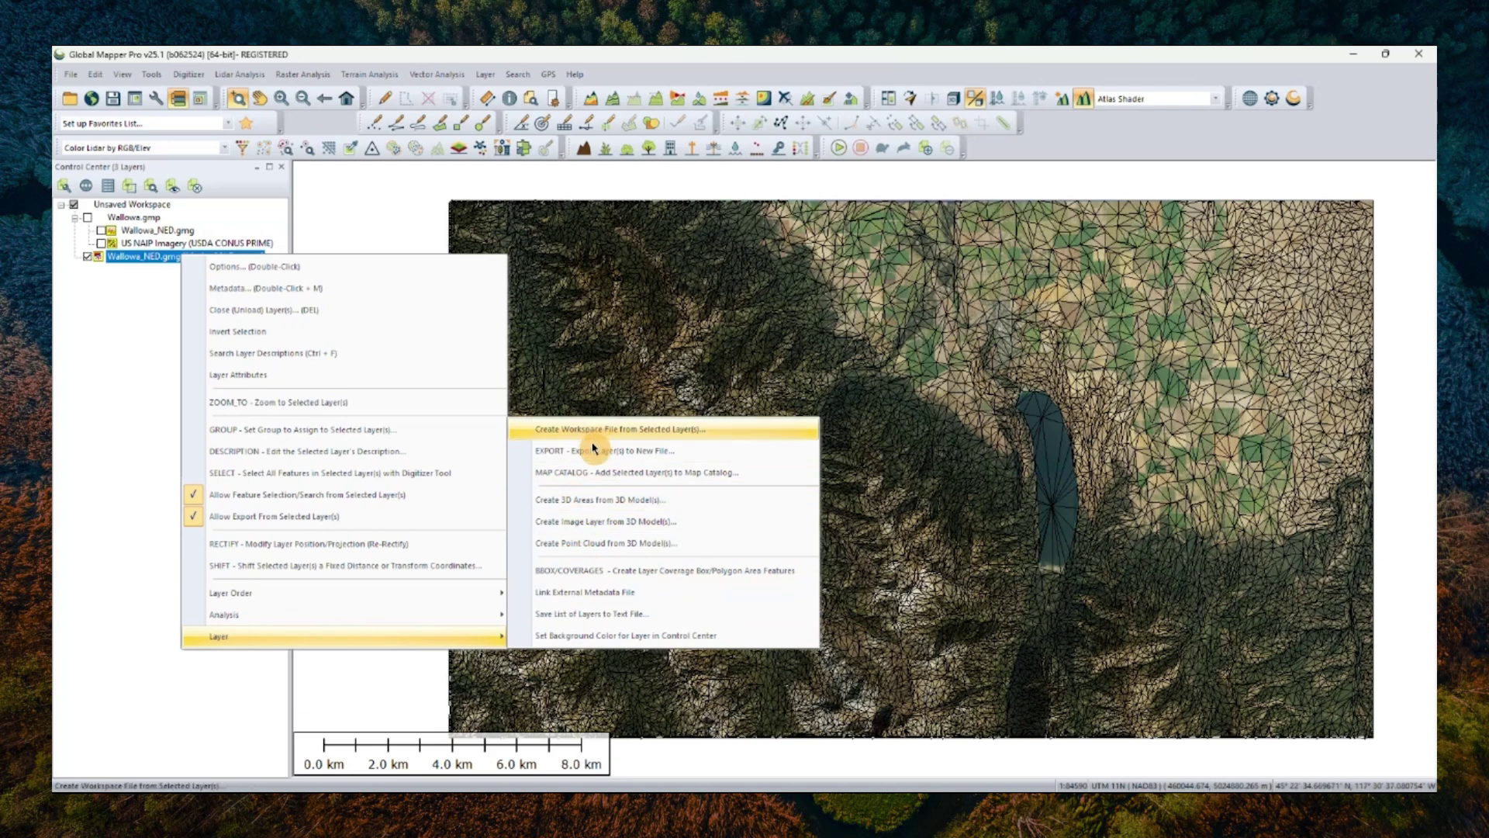
pyautogui.click(71, 74)
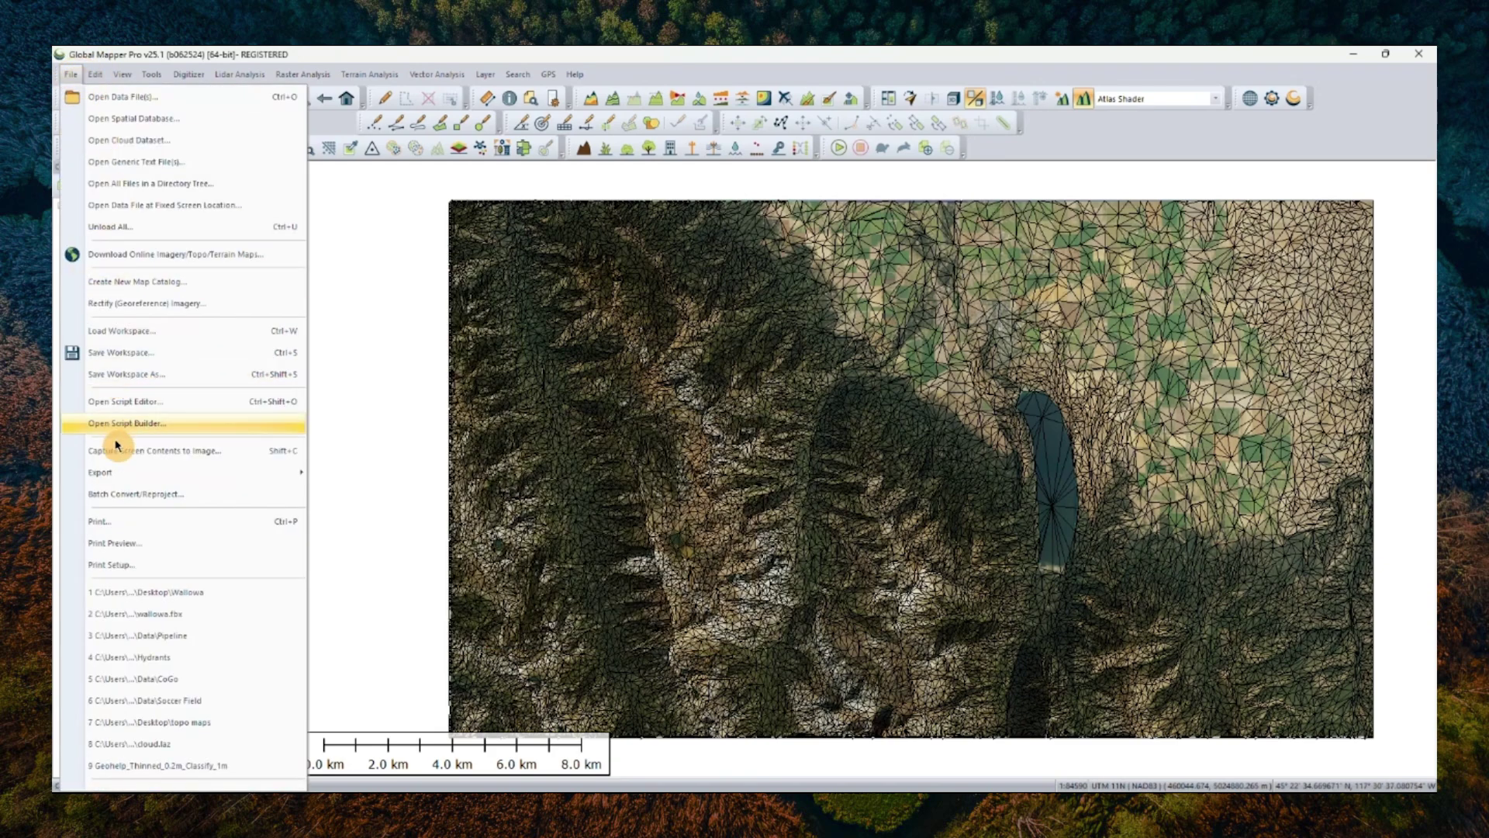
pyautogui.moveTo(126, 474)
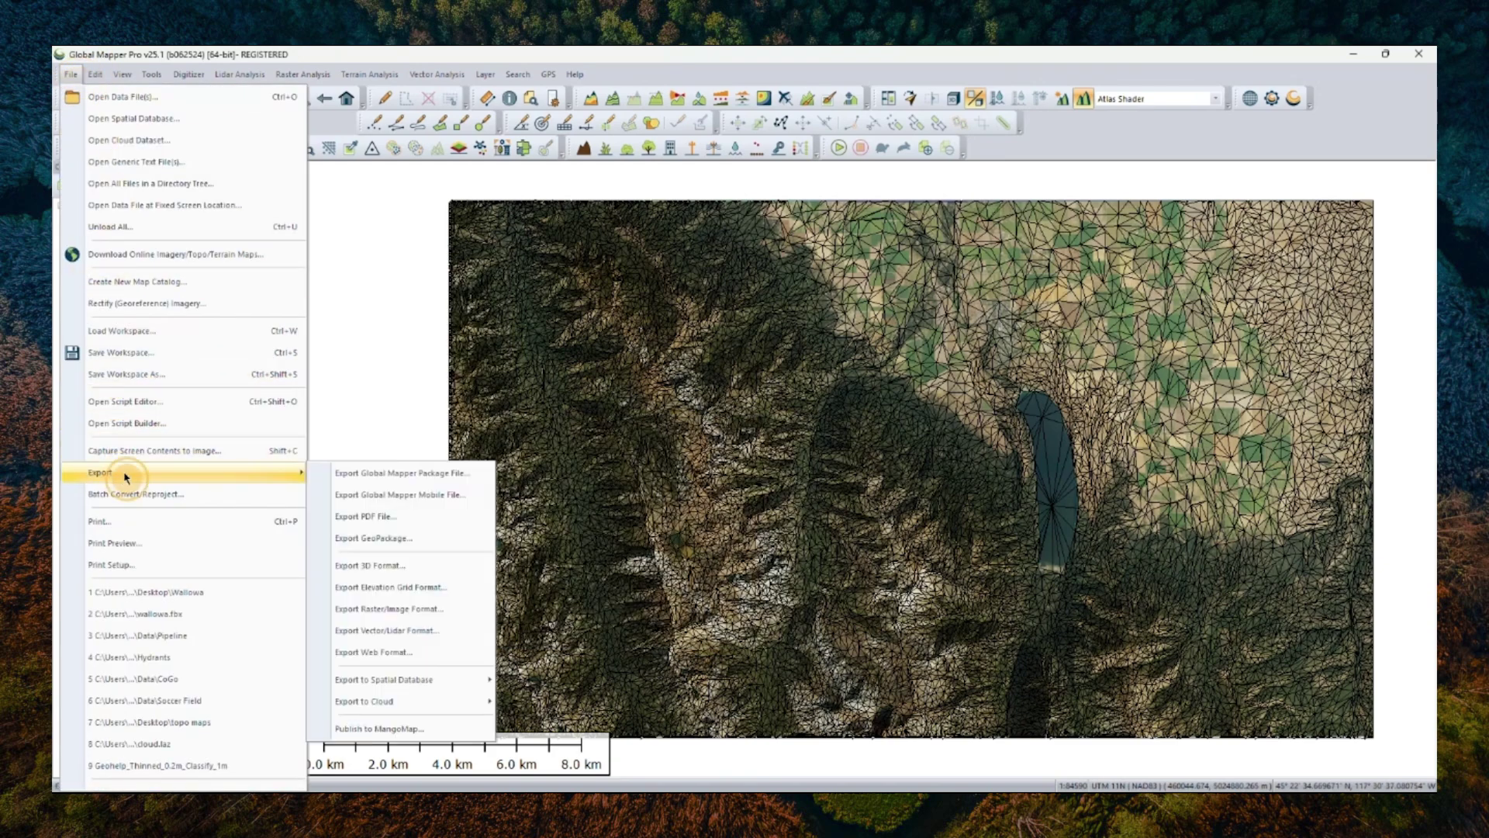
pyautogui.click(358, 567)
pyautogui.click(859, 443)
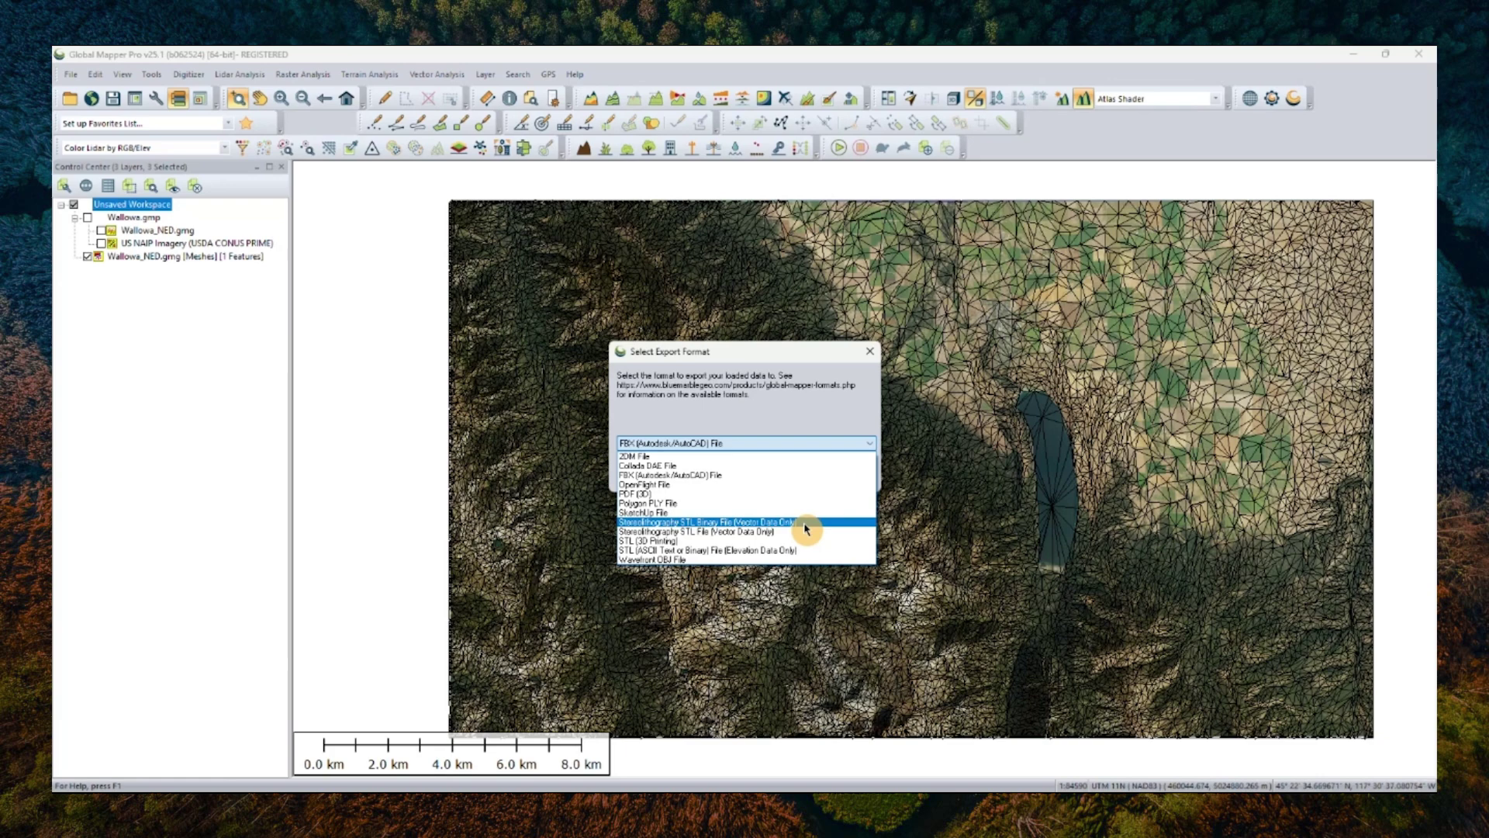
# Save the mesh as FBX 'wallowa_mesh' with embedded texture, then hide the mesh layer.
pyautogui.click(795, 474)
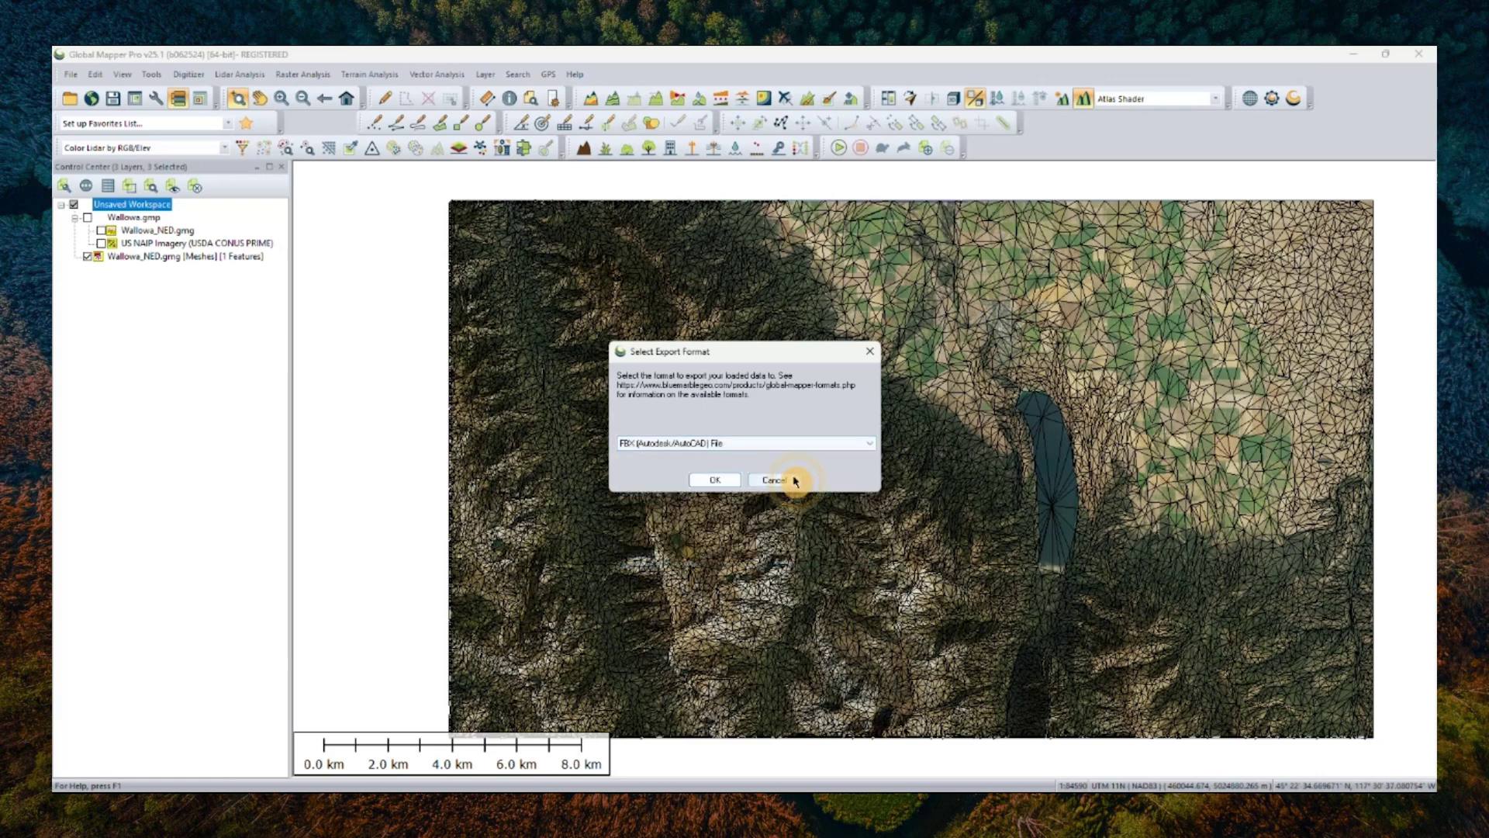
pyautogui.click(721, 480)
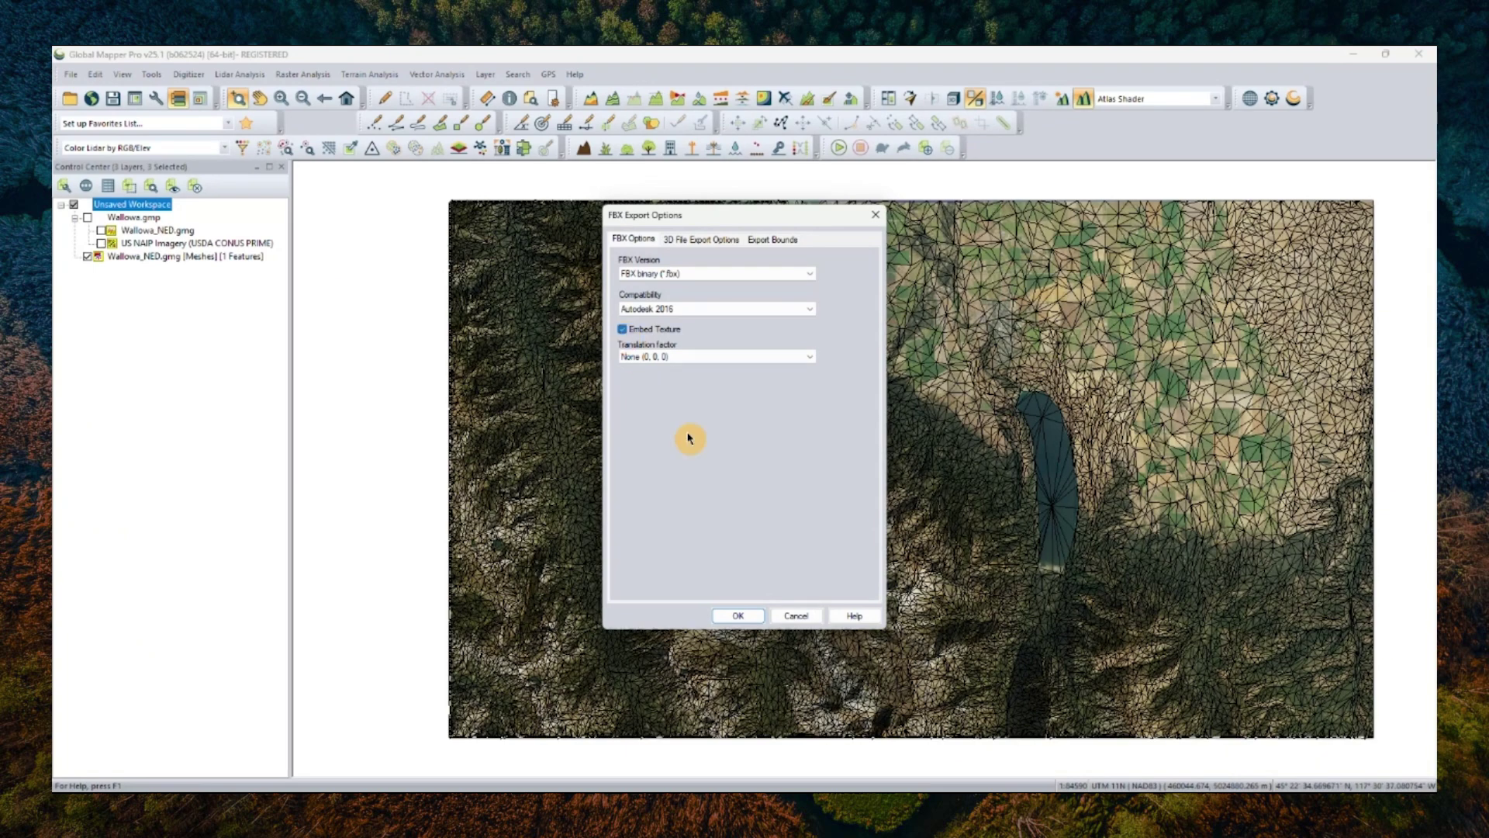
pyautogui.click(741, 617)
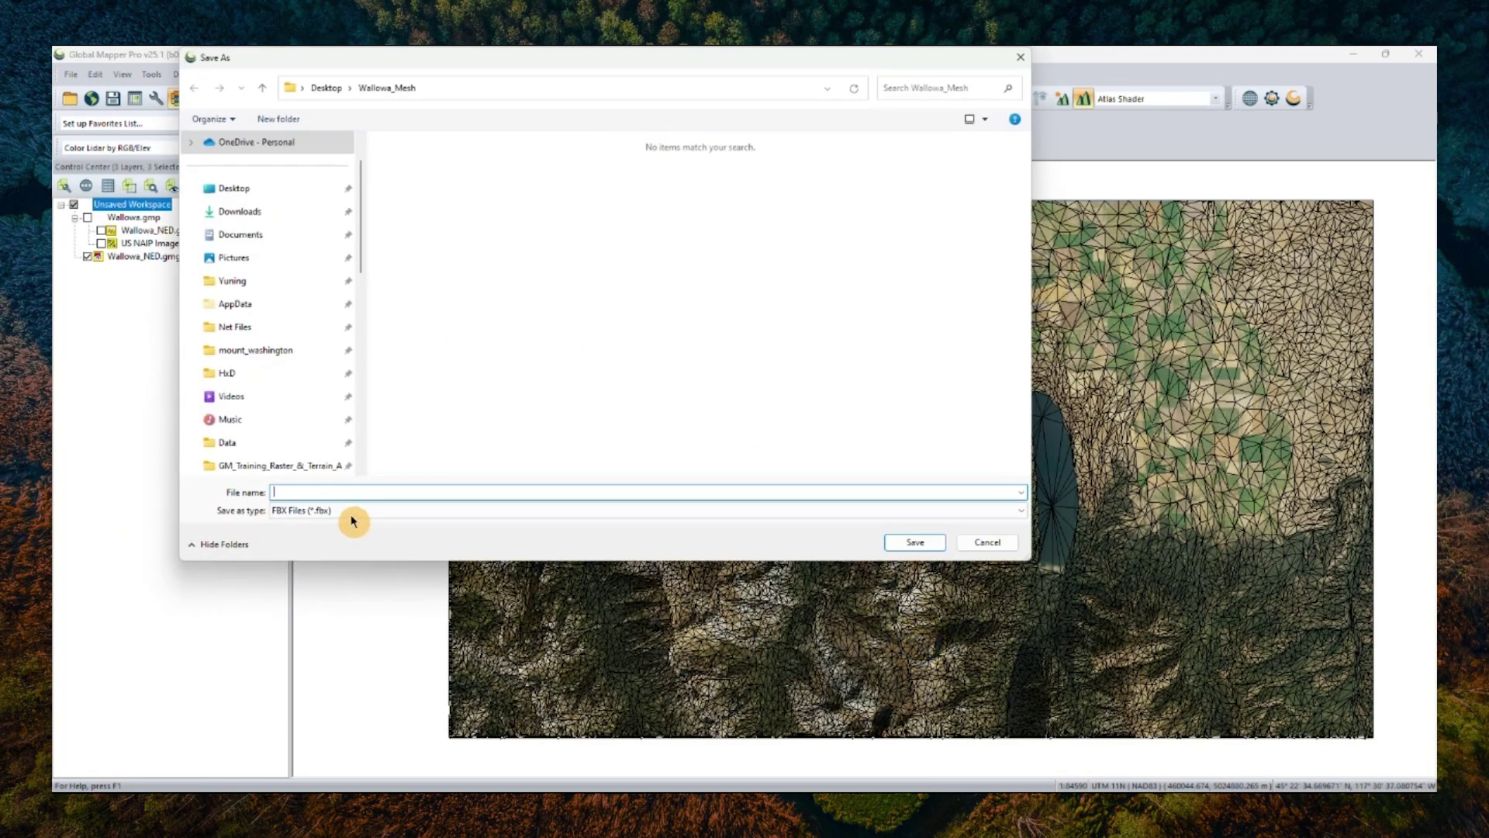
pyautogui.click(363, 490)
pyautogui.write('wallowa_mesh')
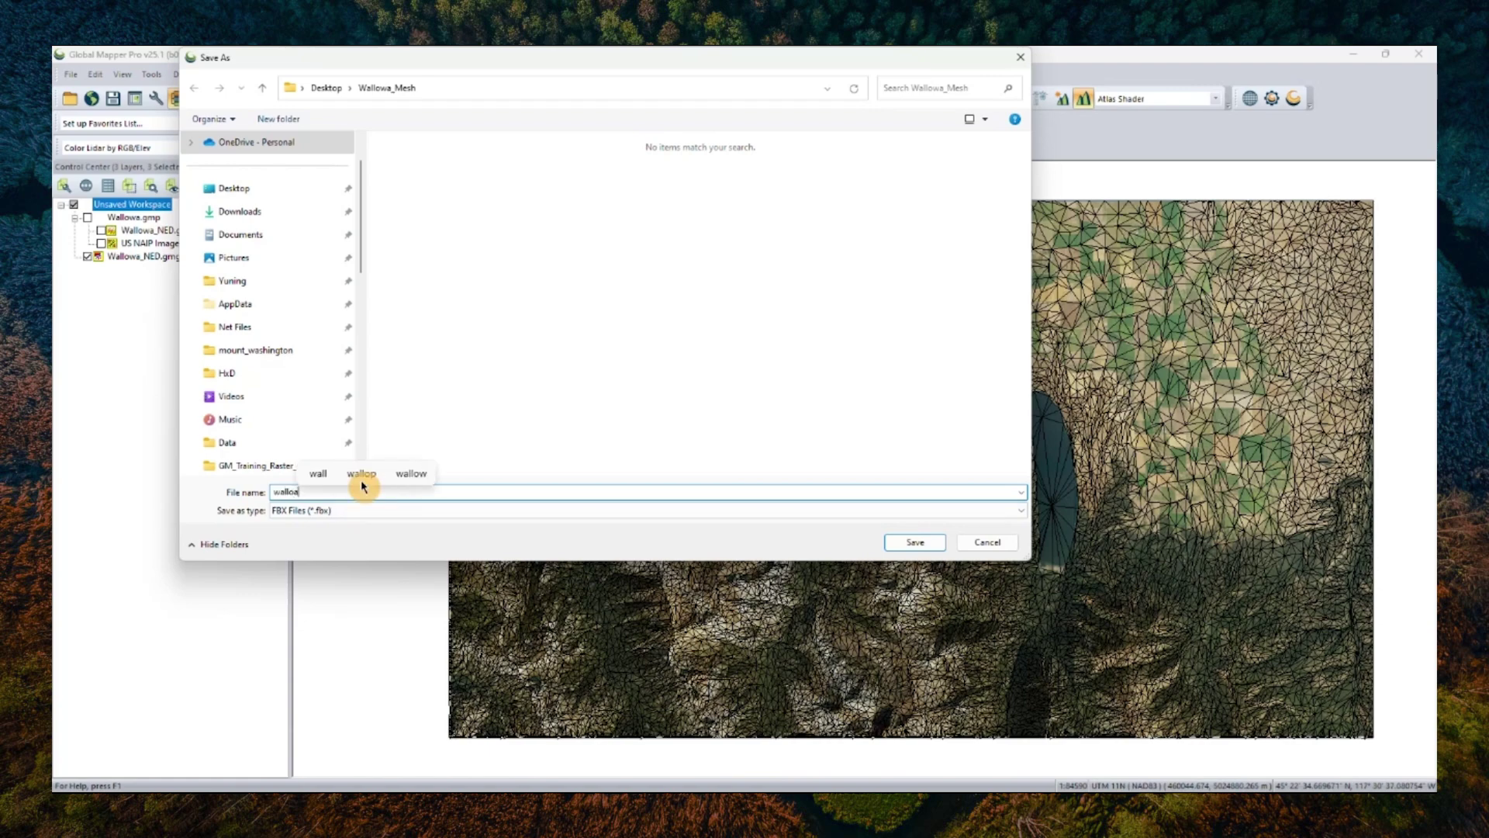
pyautogui.press('Return')
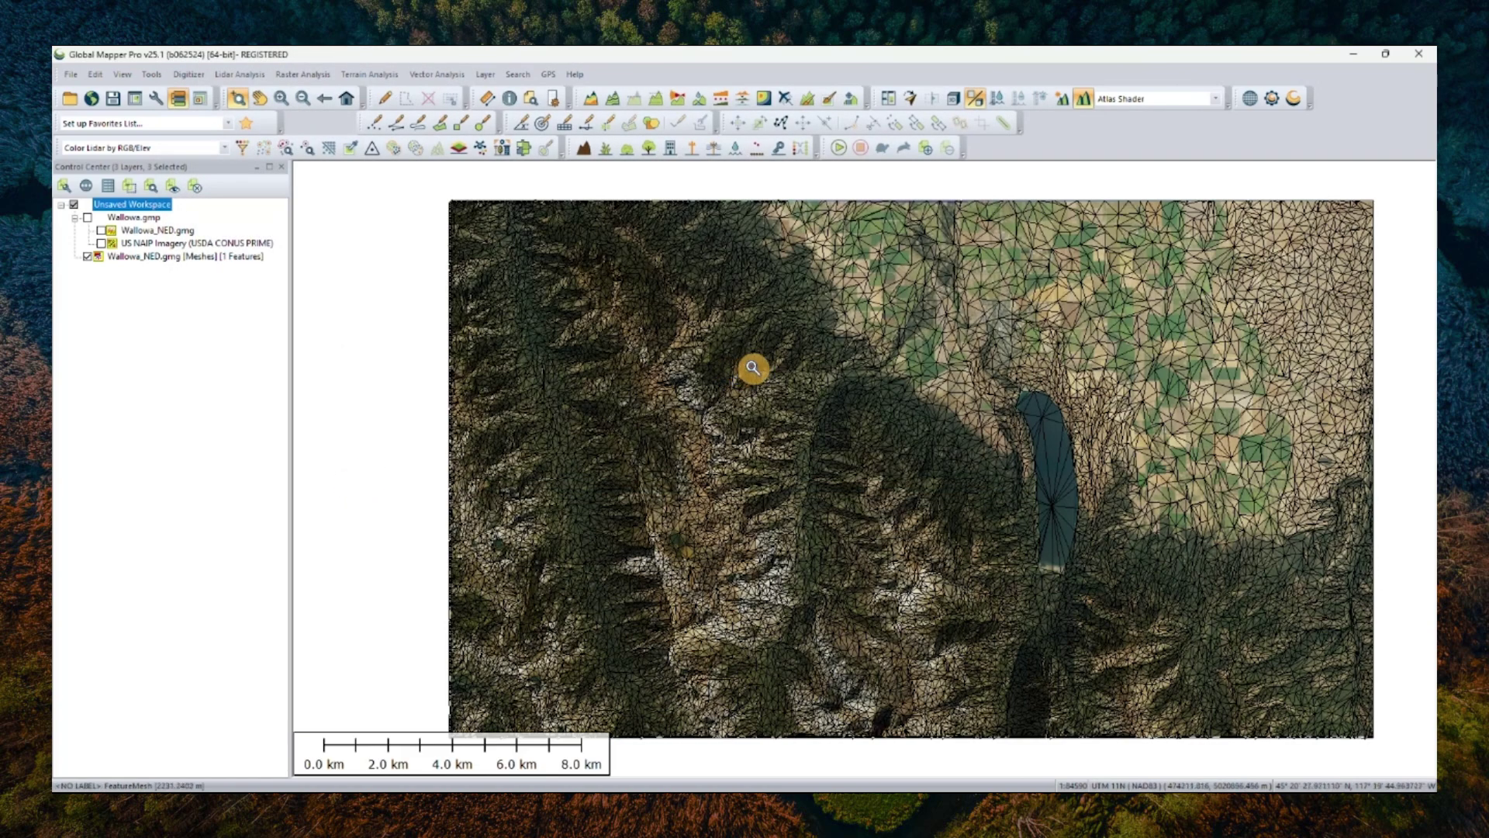
pyautogui.click(87, 256)
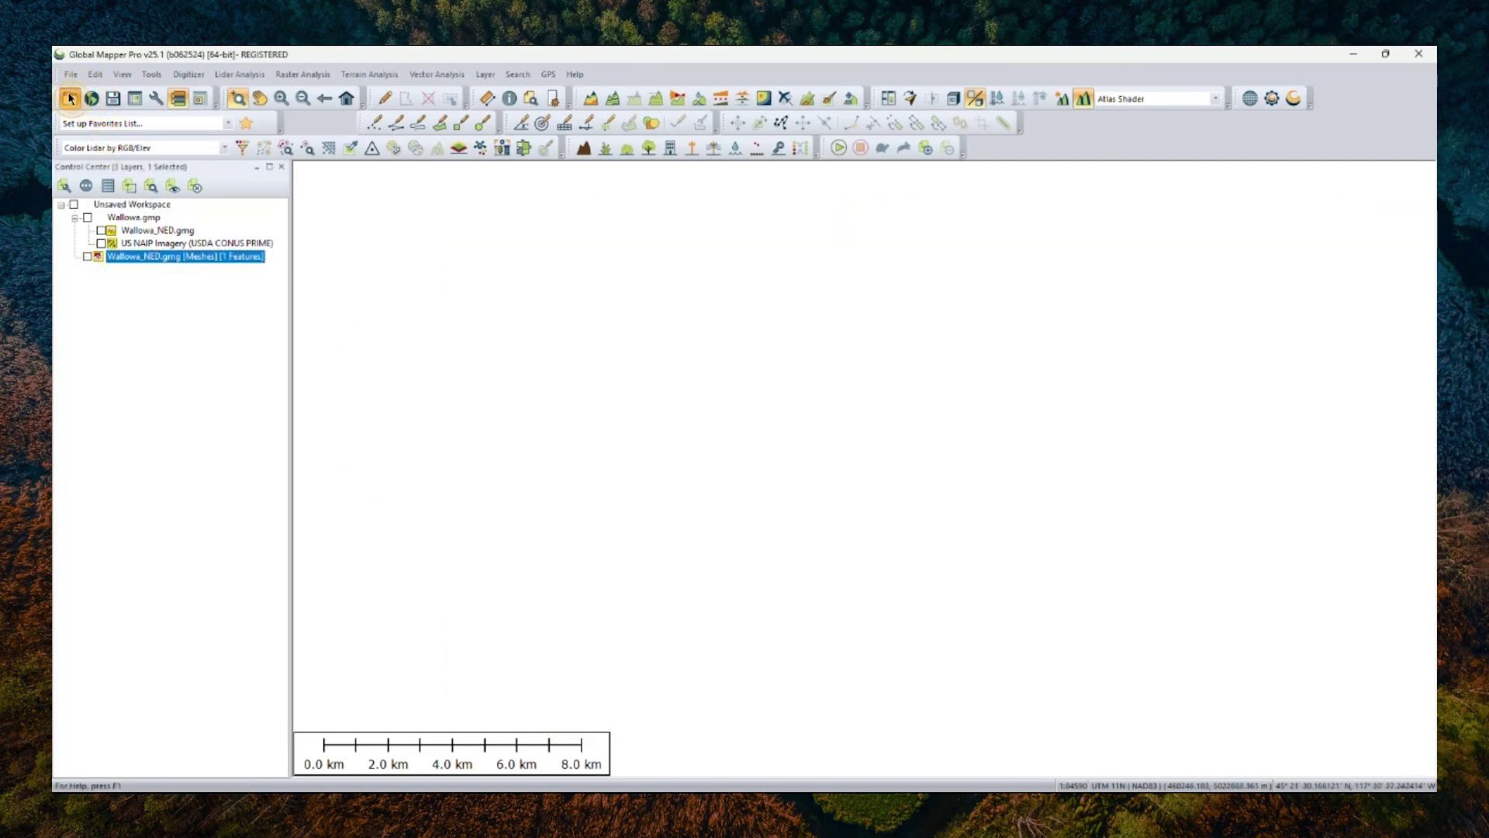
# Open wallowa.fbx from the Wallowa_Mesh folder.
pyautogui.click(69, 99)
pyautogui.doubleClick(423, 154)
pyautogui.click(526, 208)
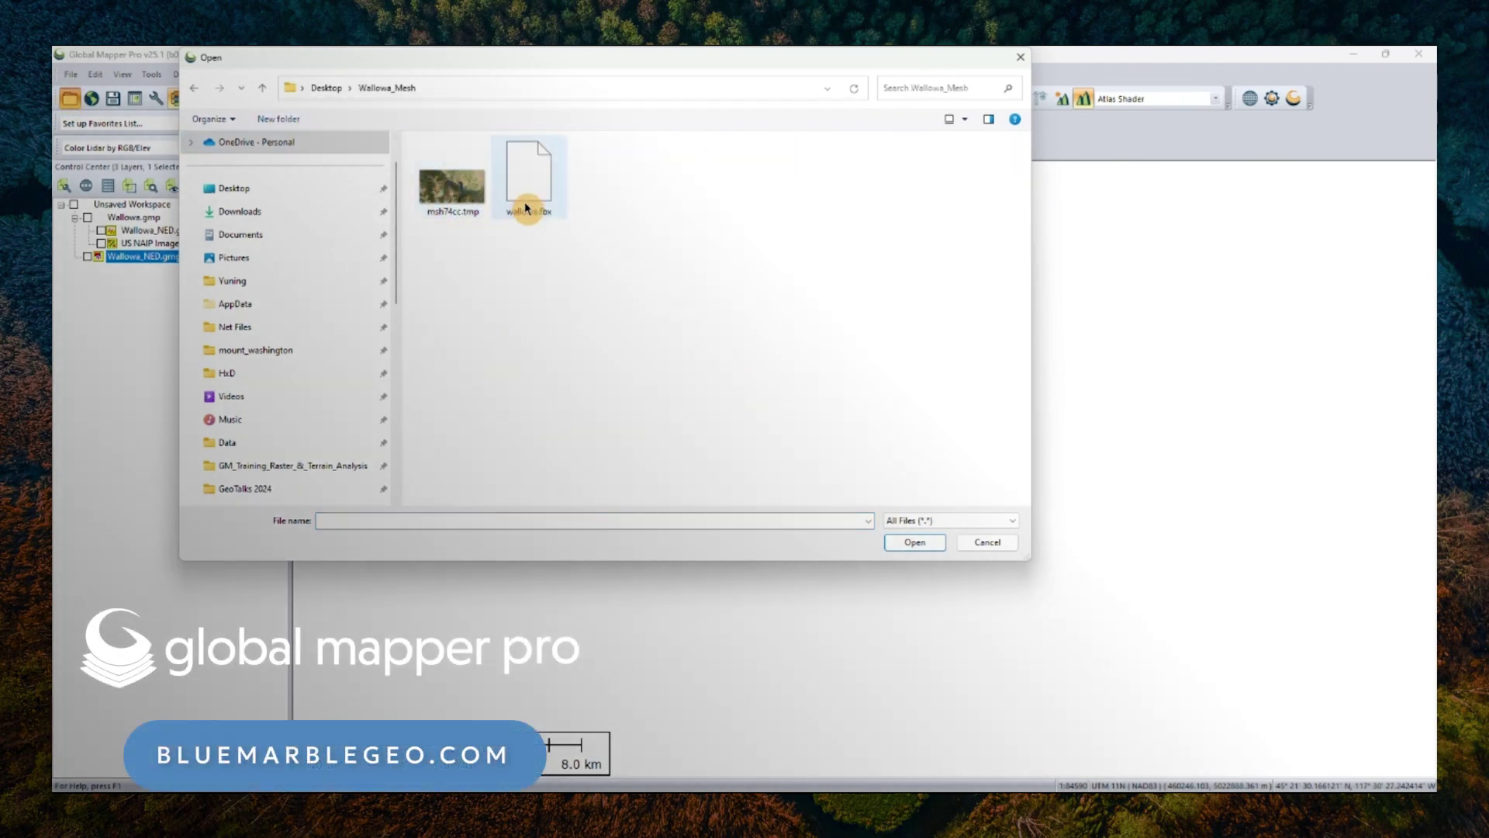
pyautogui.click(447, 207)
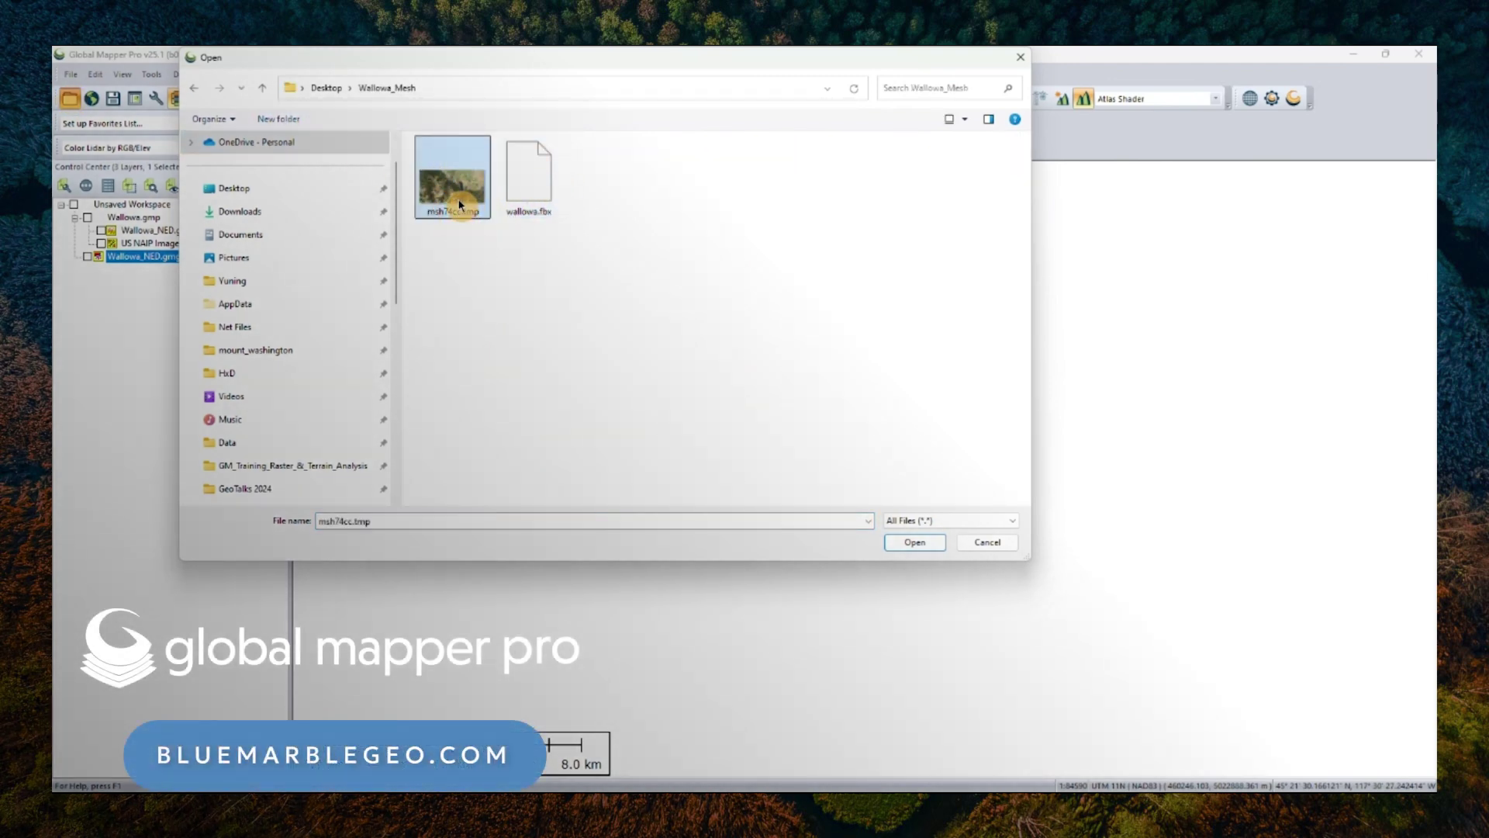
pyautogui.click(530, 206)
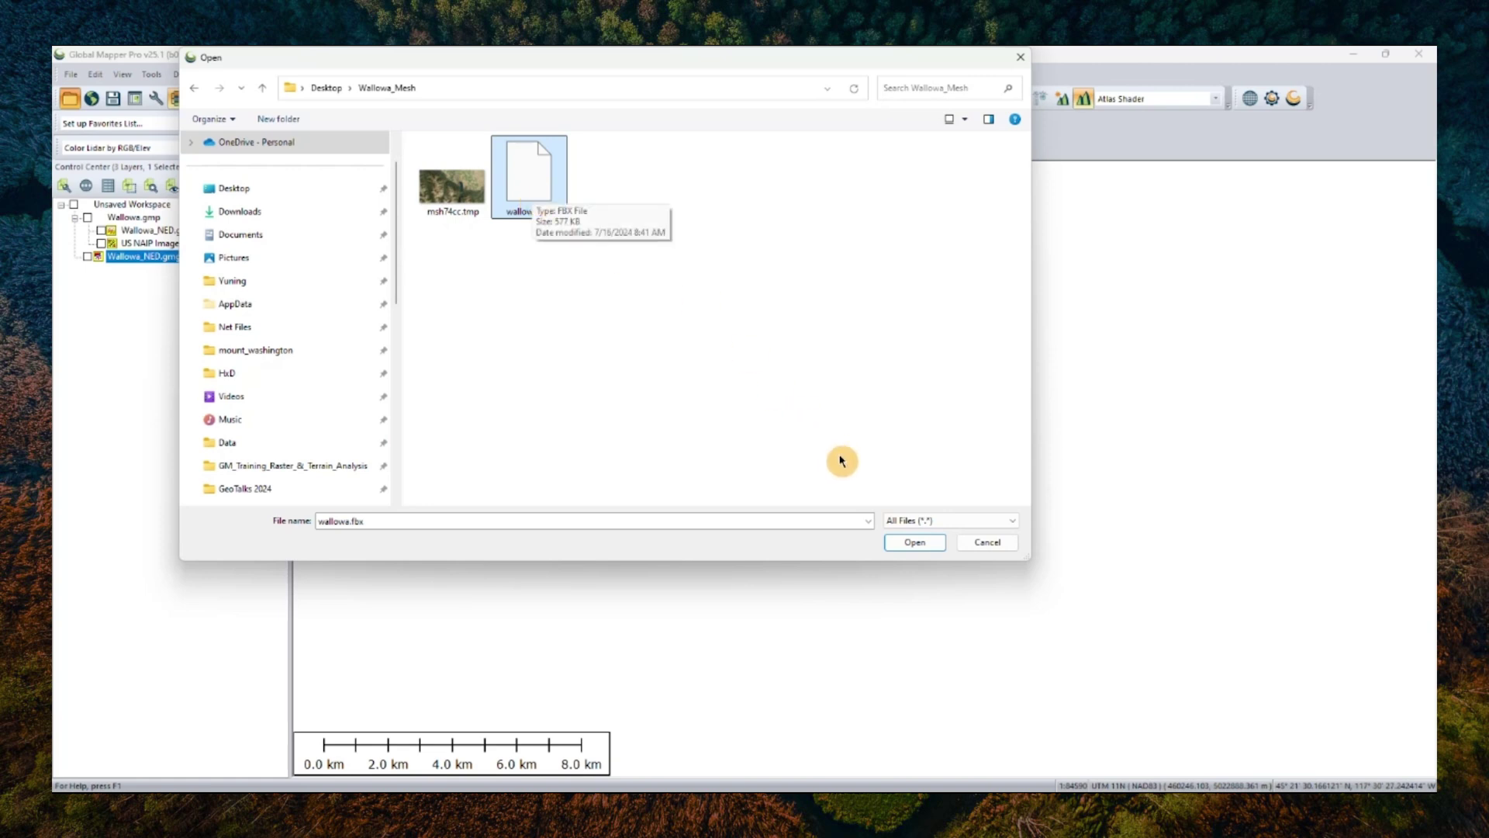
pyautogui.click(900, 542)
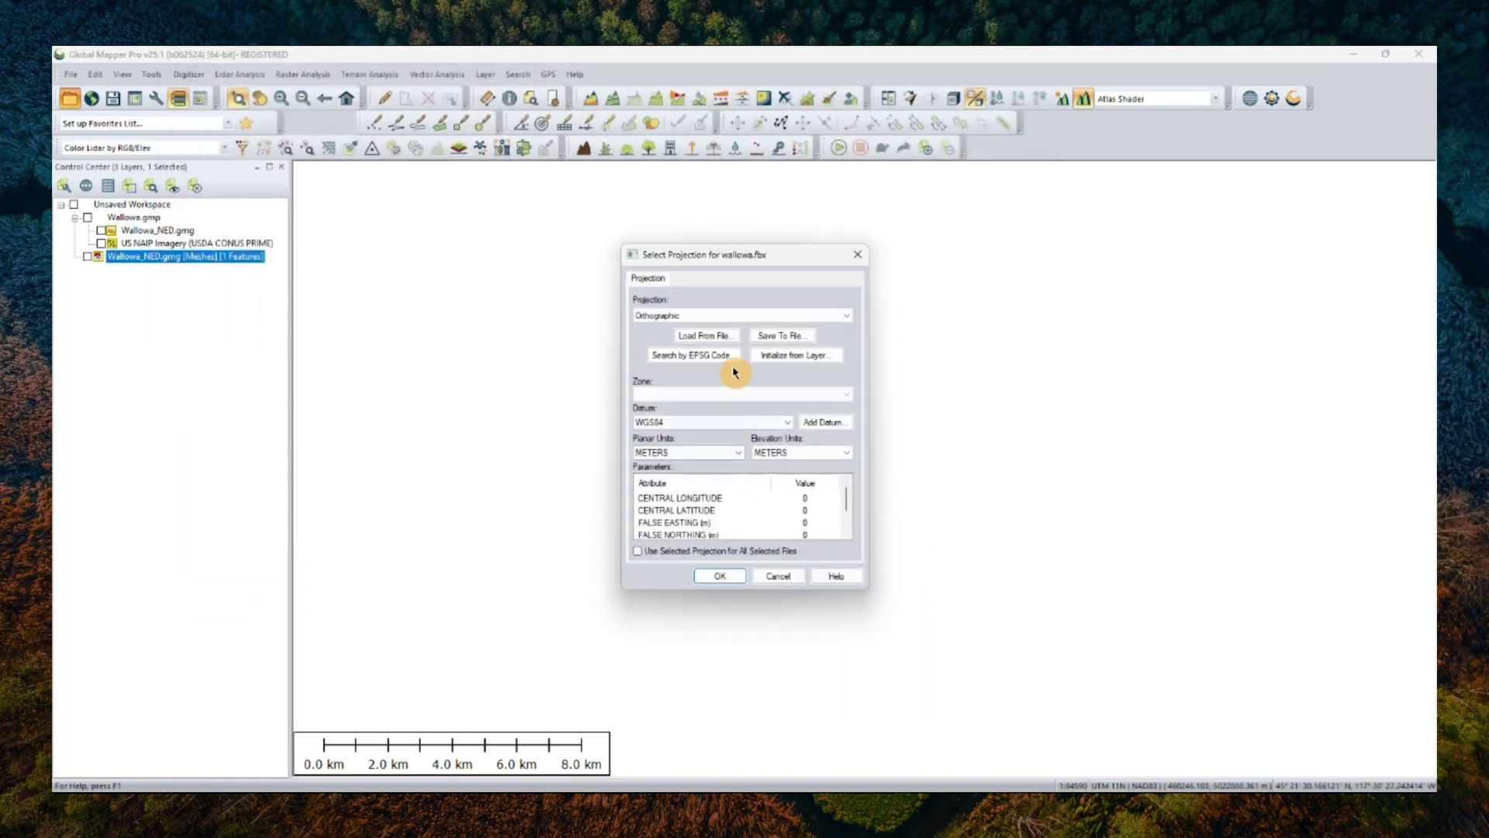
# Assign the NAD 1983 UTM Zone 11N projection by EPSG code 26911.
pyautogui.click(709, 356)
pyautogui.click(699, 451)
pyautogui.click(708, 466)
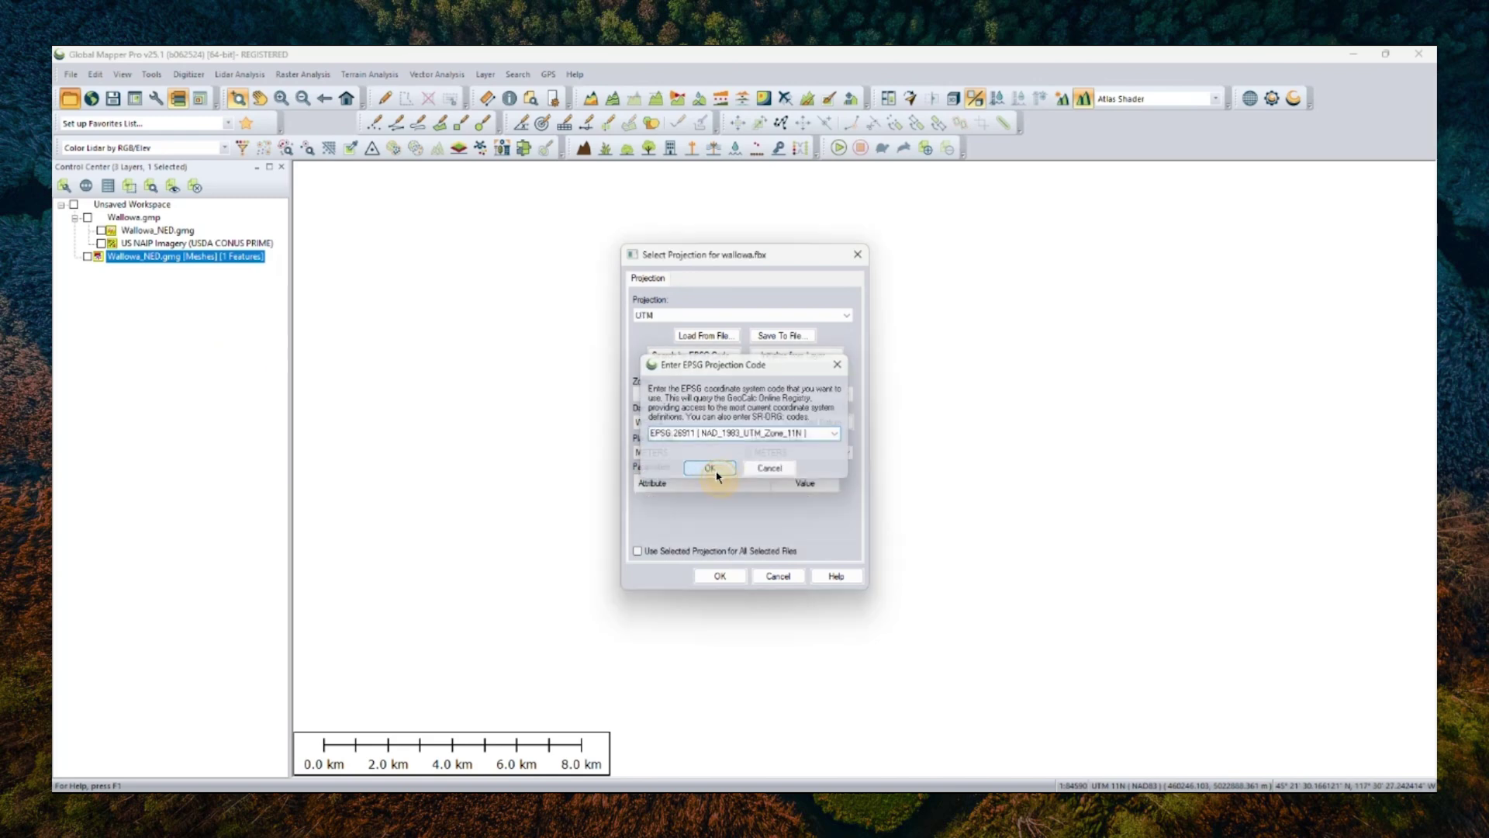
pyautogui.click(723, 577)
# Load wallowa.fbx with Z-up, right-handed import orientation.
pyautogui.click(738, 548)
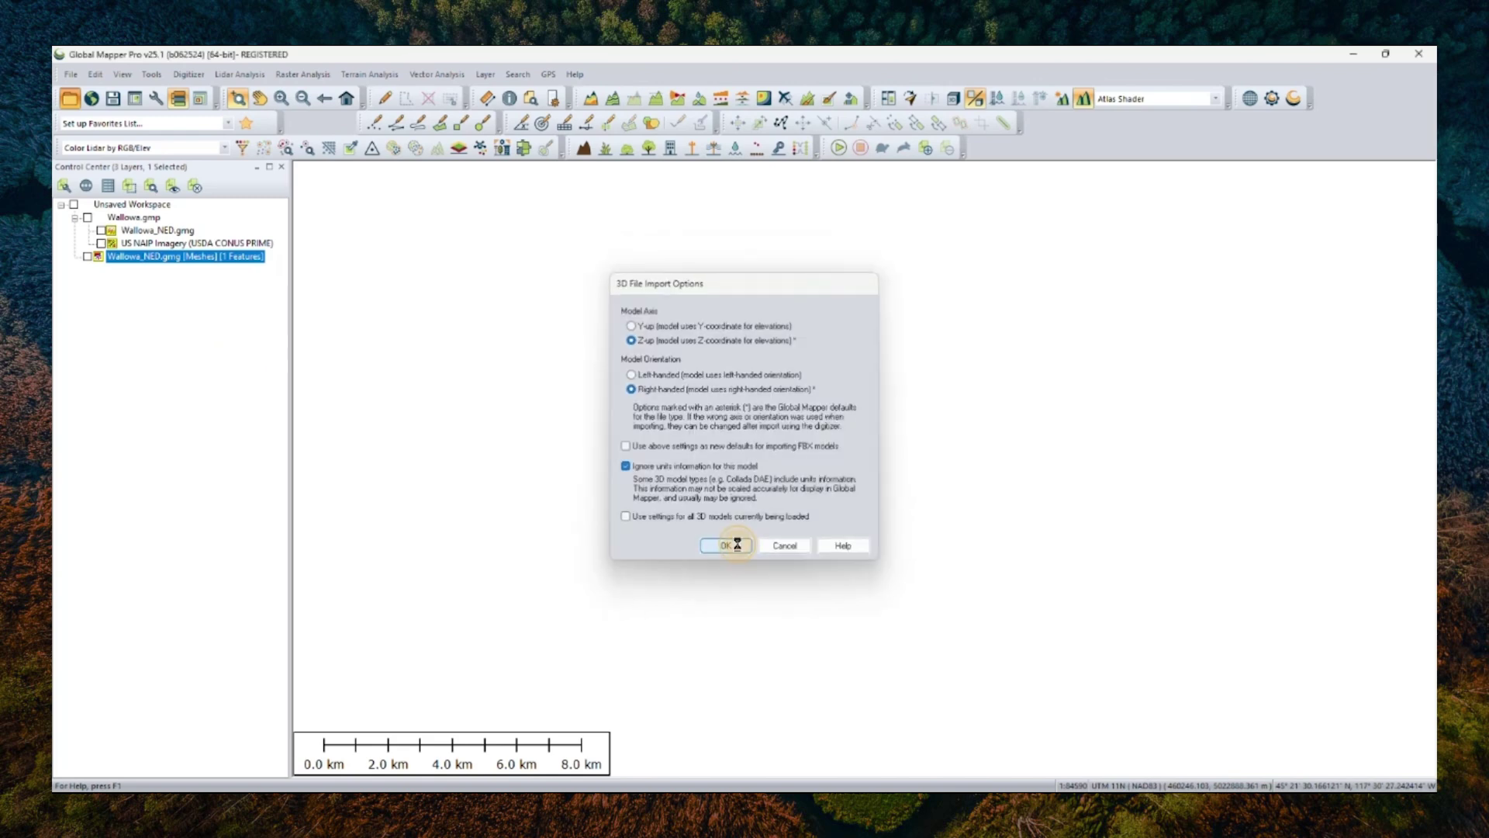